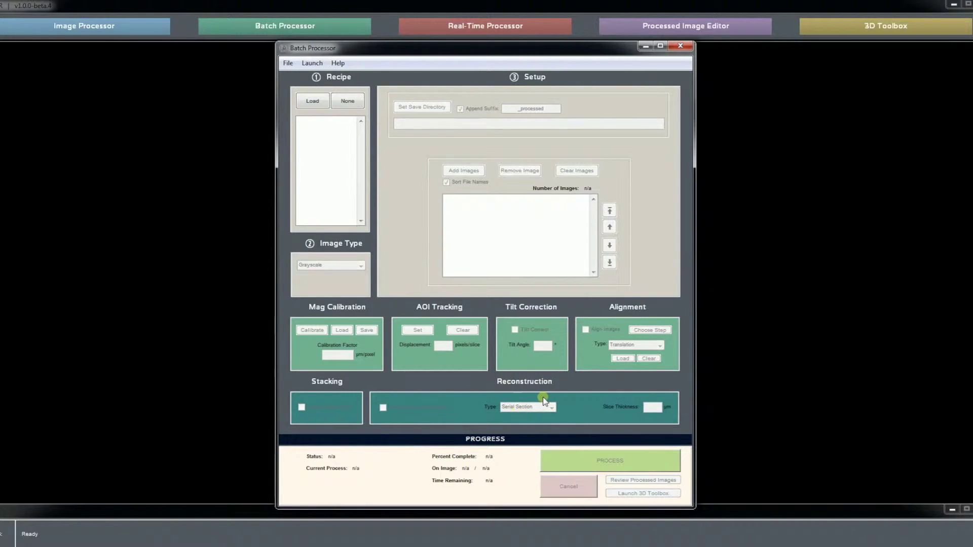
pyautogui.click(354, 103)
pyautogui.click(313, 97)
pyautogui.click(682, 51)
pyautogui.click(476, 247)
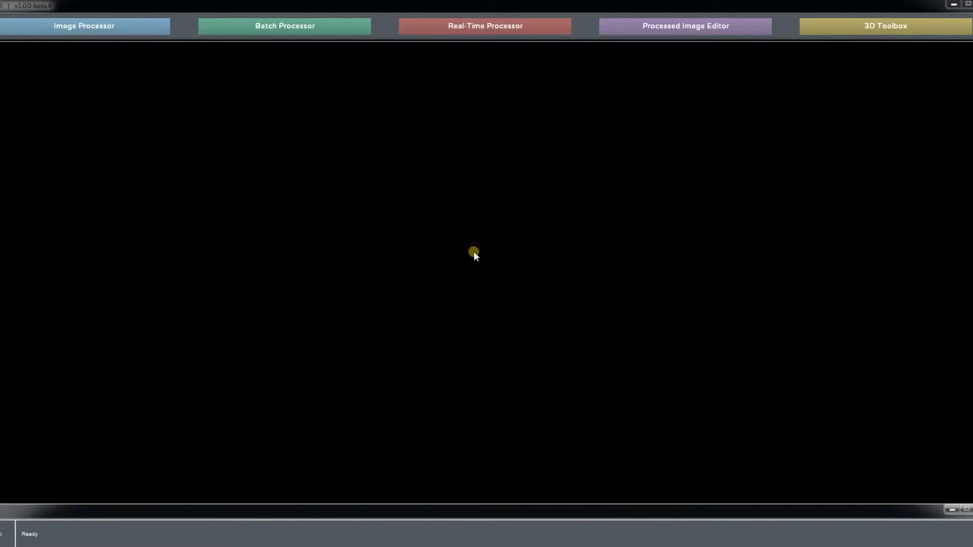
# Step: Switch to the Gamma Prime folder in Windows Explorer, open its 01 - Raw subfolder, and view image000
pyautogui.click(123, 545)
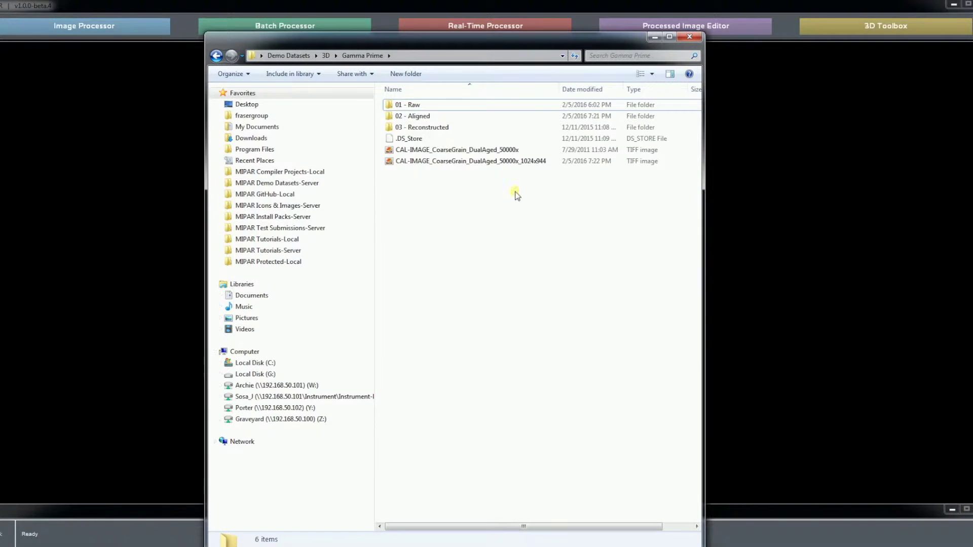
pyautogui.doubleClick(428, 107)
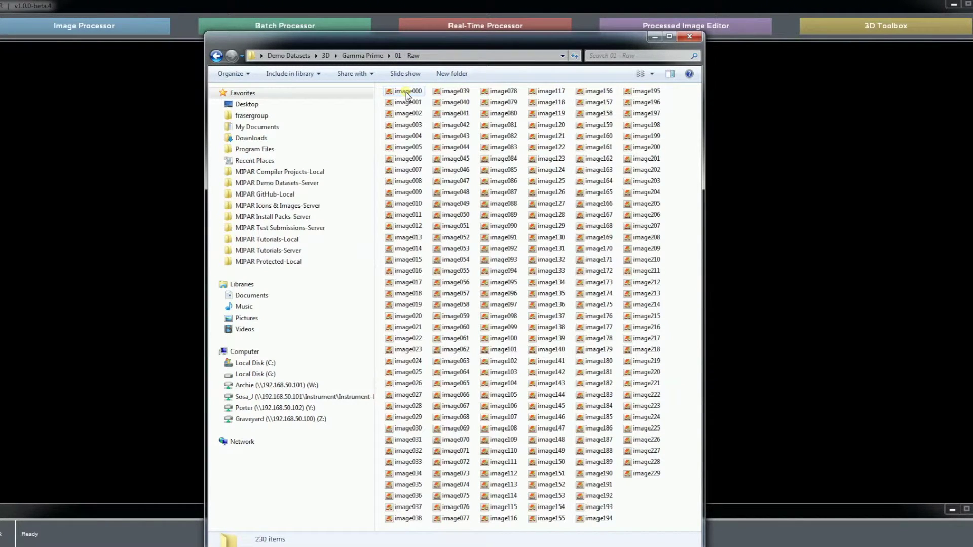
pyautogui.moveTo(428, 42); pyautogui.dragTo(432, 27)
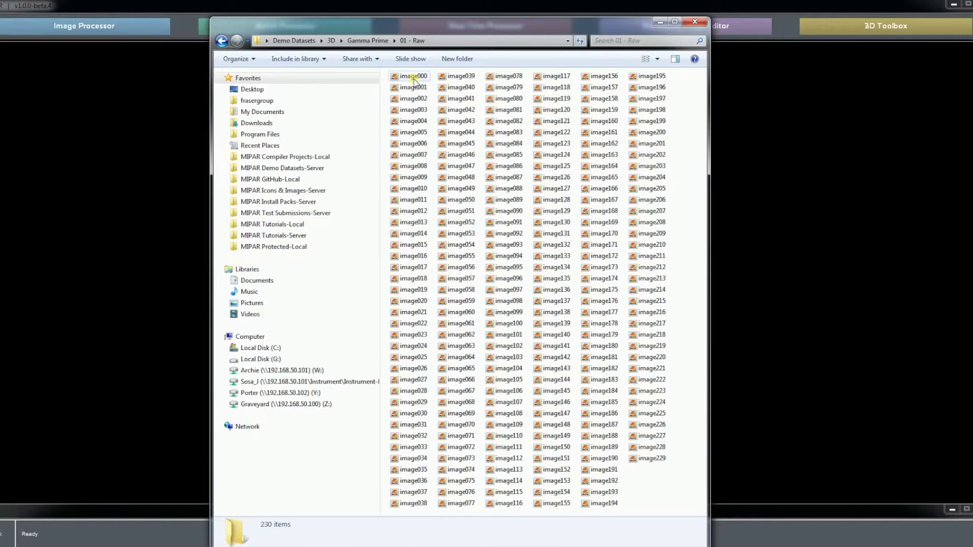
pyautogui.moveTo(437, 29); pyautogui.dragTo(439, 26)
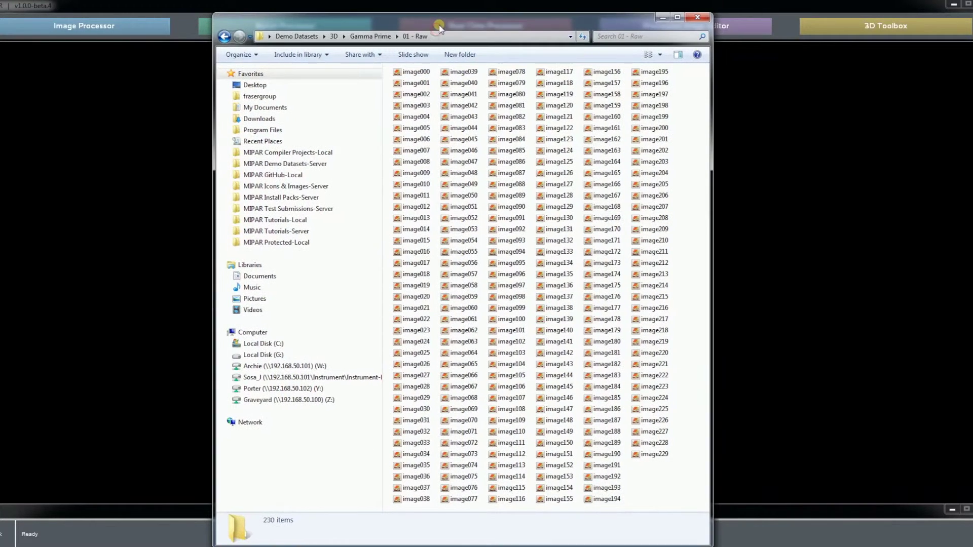
pyautogui.doubleClick(417, 72)
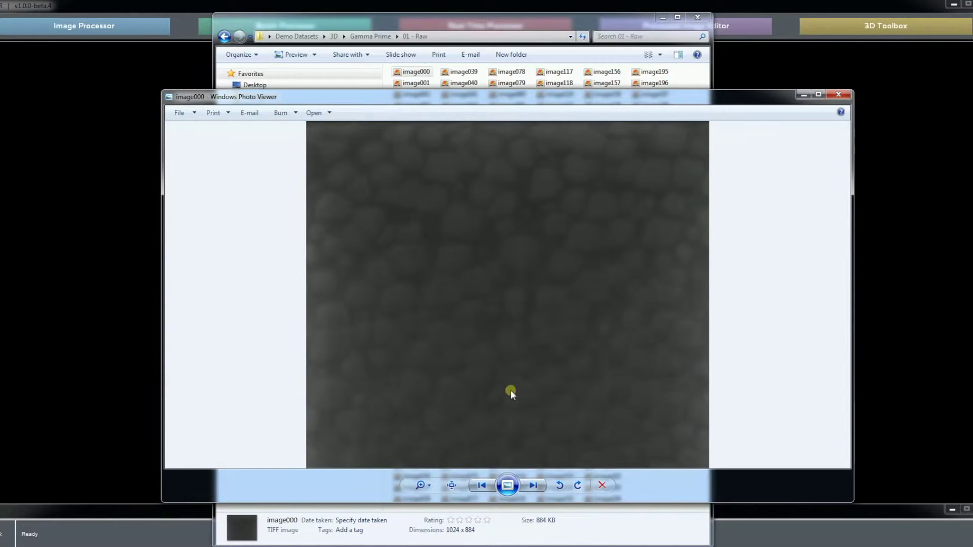
# Step: Page through the raw slices from image000 to image039 to examine how the features shift, and put the viewer and folder away
pyautogui.click(537, 487)
pyautogui.click(538, 486)
pyautogui.click(536, 487)
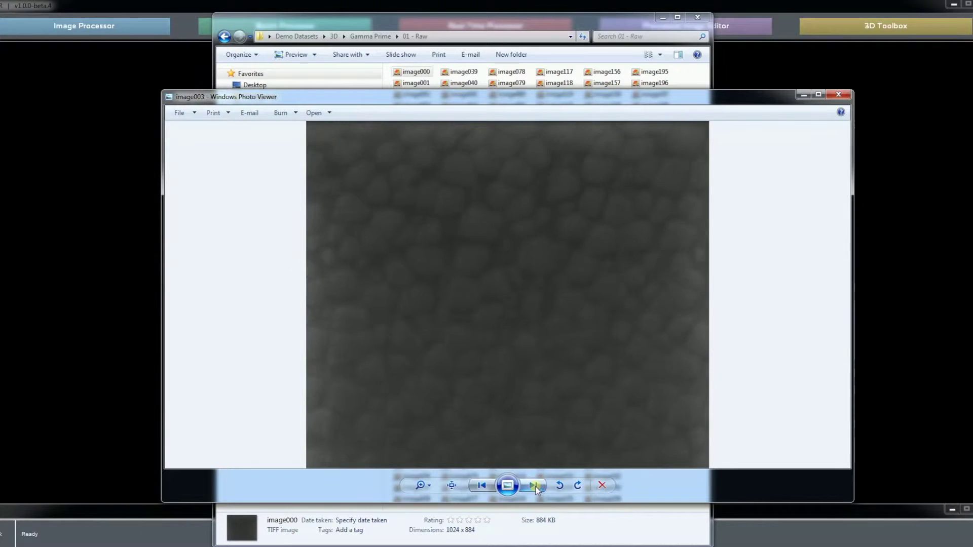
pyautogui.click(537, 487)
pyautogui.click(536, 487)
pyautogui.click(537, 488)
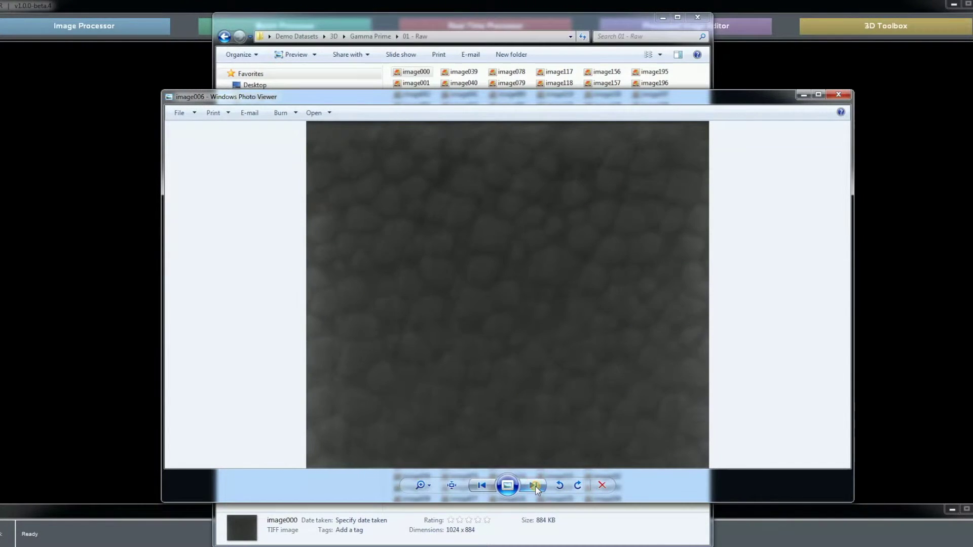
pyautogui.click(536, 488)
pyautogui.click(537, 488)
pyautogui.click(537, 488)
pyautogui.click(537, 487)
pyautogui.click(537, 488)
pyautogui.click(536, 488)
pyautogui.click(536, 487)
pyautogui.click(536, 488)
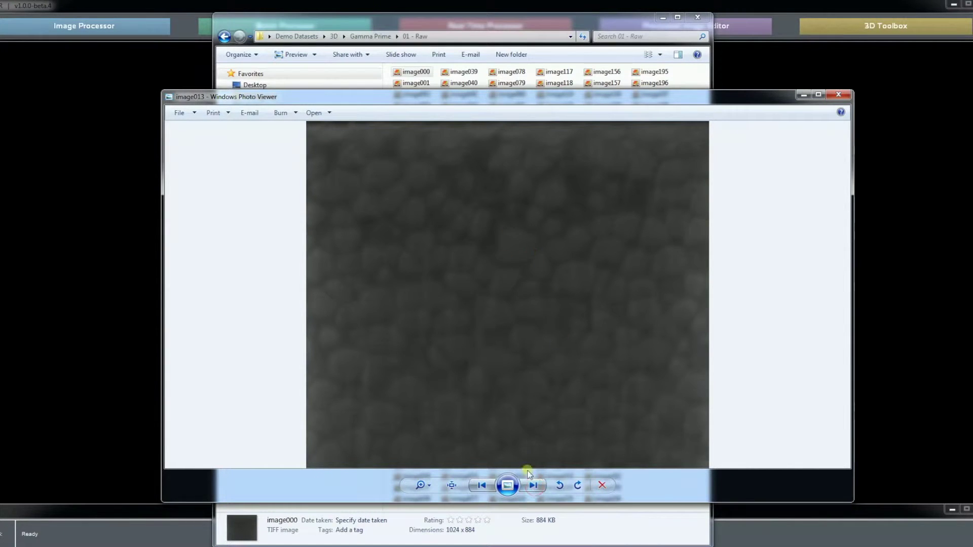
pyautogui.click(537, 487)
pyautogui.click(537, 487)
pyautogui.click(536, 488)
pyautogui.click(537, 488)
pyautogui.click(534, 487)
pyautogui.click(534, 486)
pyautogui.click(535, 486)
pyautogui.click(535, 487)
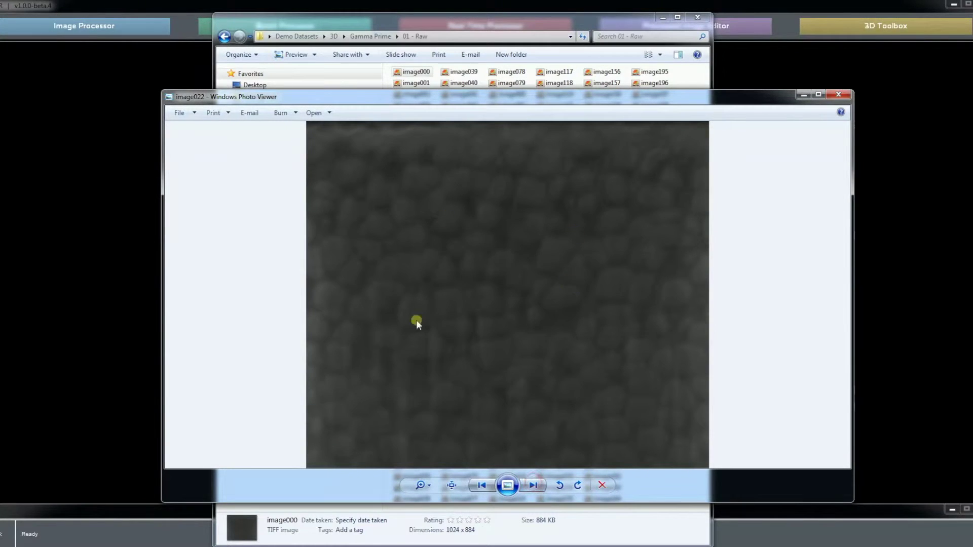
pyautogui.click(537, 488)
pyautogui.click(538, 487)
pyautogui.click(537, 488)
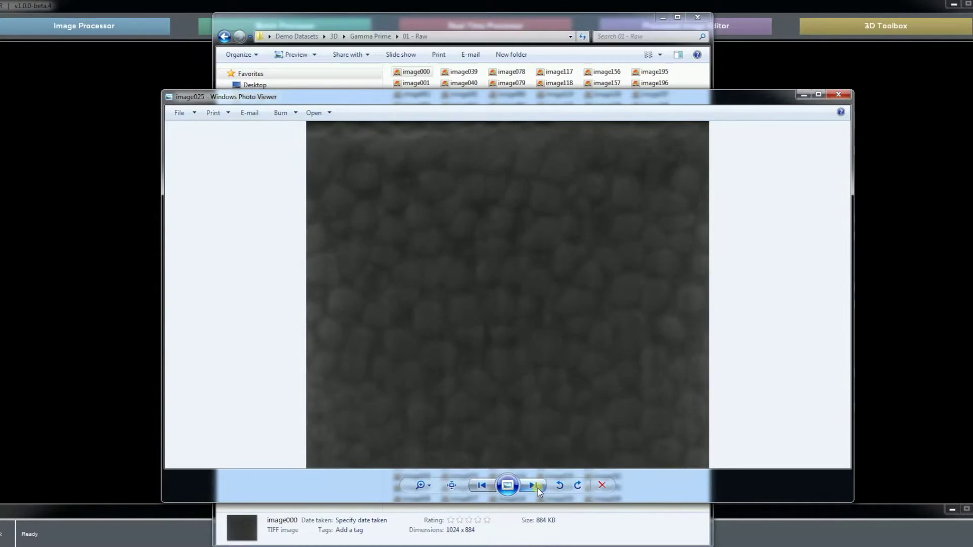
pyautogui.click(537, 488)
pyautogui.click(537, 488)
pyautogui.click(536, 486)
pyautogui.click(536, 487)
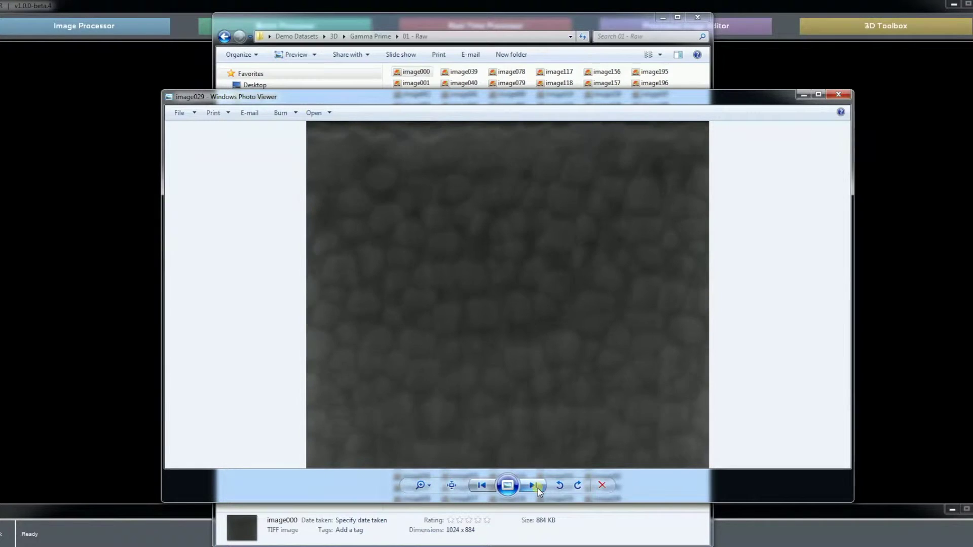
pyautogui.click(536, 487)
pyautogui.click(536, 486)
pyautogui.click(536, 486)
pyautogui.click(537, 486)
pyautogui.click(536, 486)
pyautogui.click(536, 486)
pyautogui.click(536, 487)
pyautogui.click(536, 487)
pyautogui.click(536, 487)
pyautogui.click(536, 487)
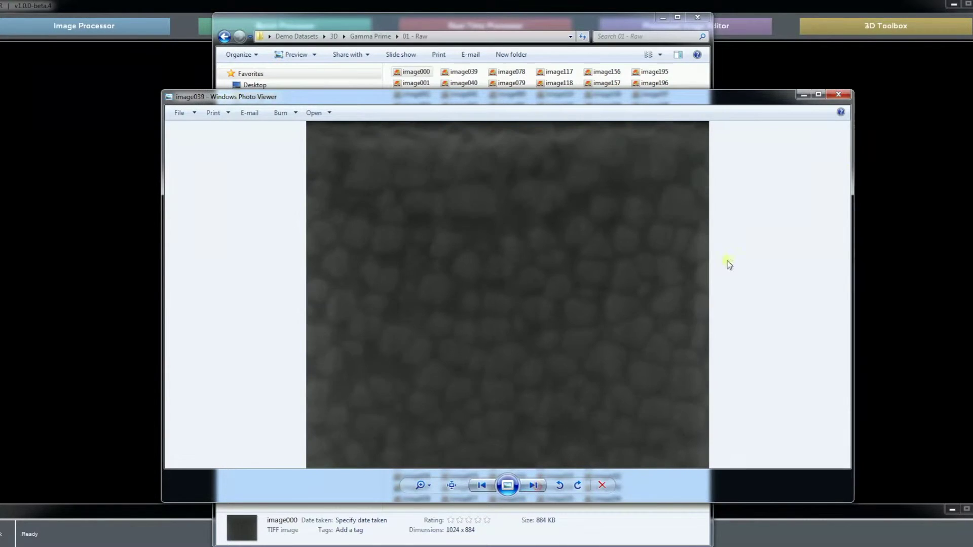
pyautogui.click(839, 97)
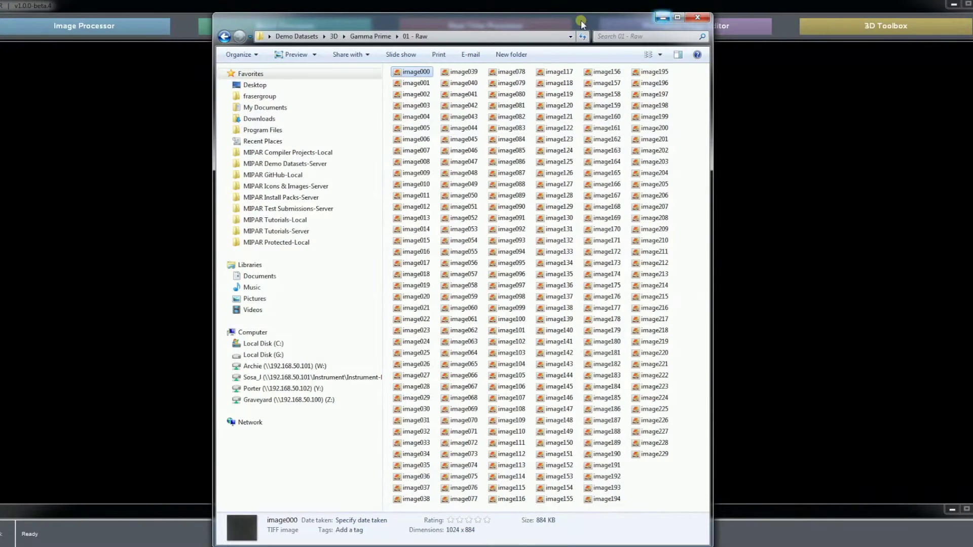
pyautogui.moveTo(581, 20); pyautogui.dragTo(565, 17)
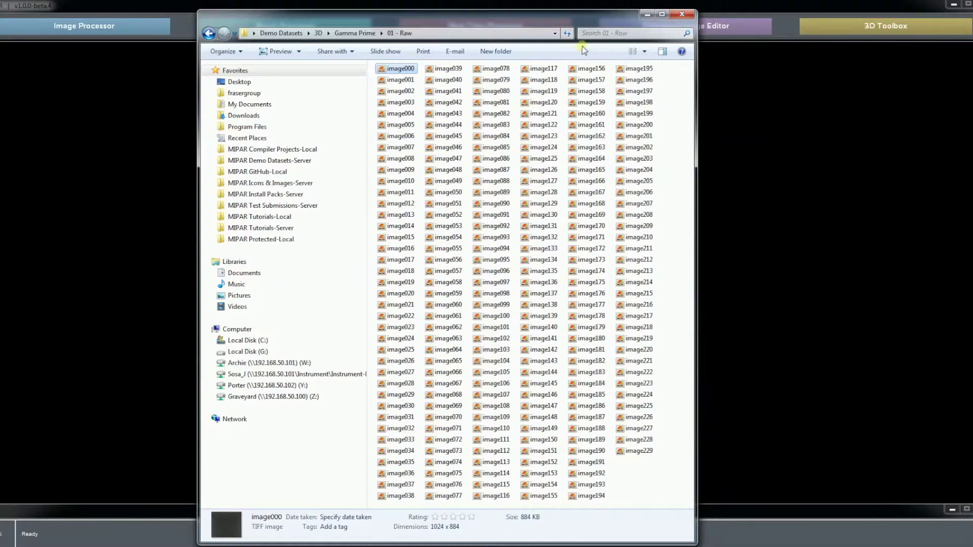
pyautogui.click(648, 16)
# Step: Reopen the Batch Processor and set it to use no recipe with the Grayscale image type
pyautogui.click(330, 30)
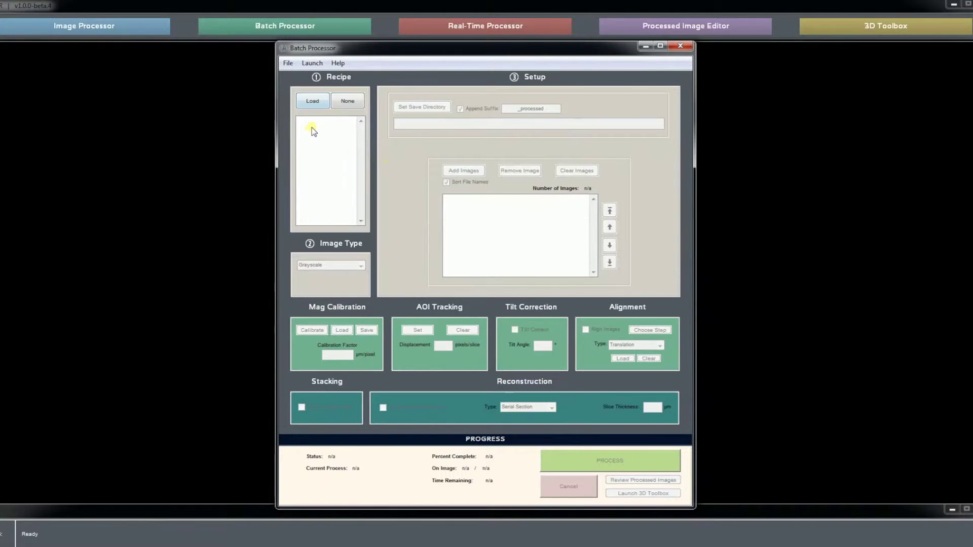
pyautogui.click(345, 101)
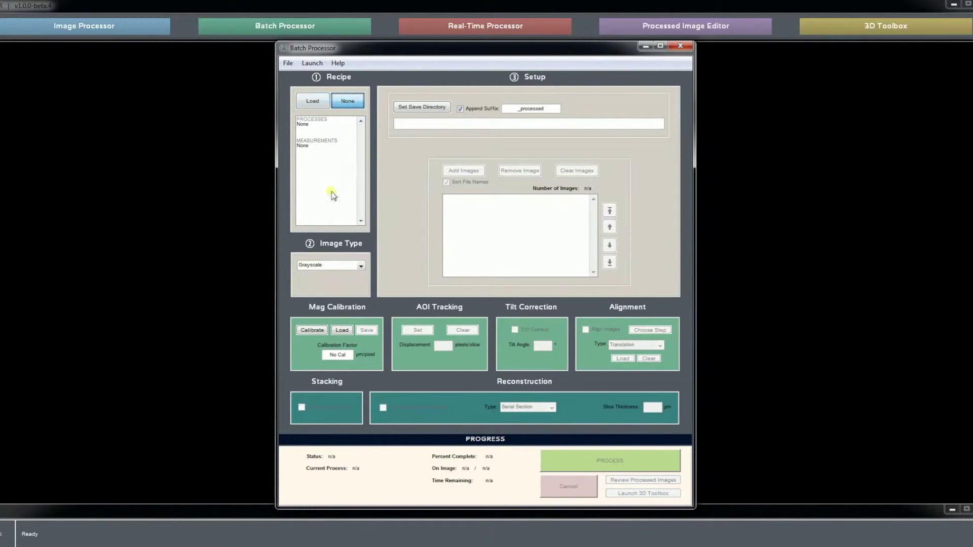
pyautogui.click(351, 265)
pyautogui.click(360, 265)
# Step: Set the batch save directory to the 02 - Aligned folder inside Gamma Prime
pyautogui.click(430, 107)
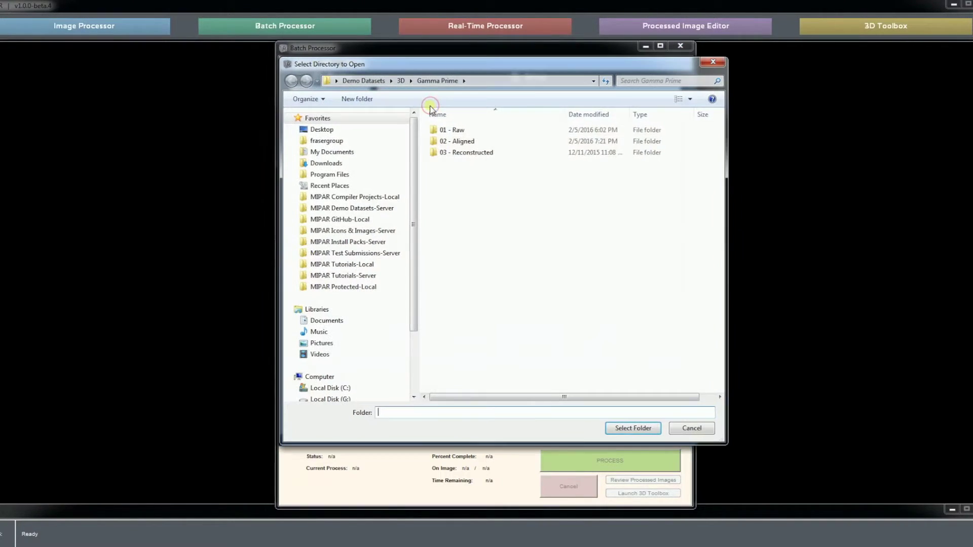
pyautogui.click(453, 142)
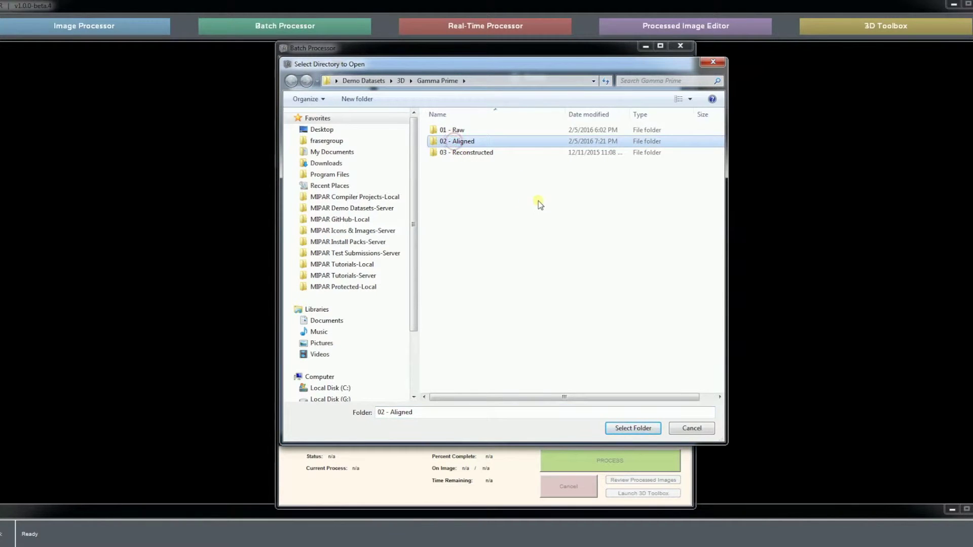
pyautogui.click(633, 428)
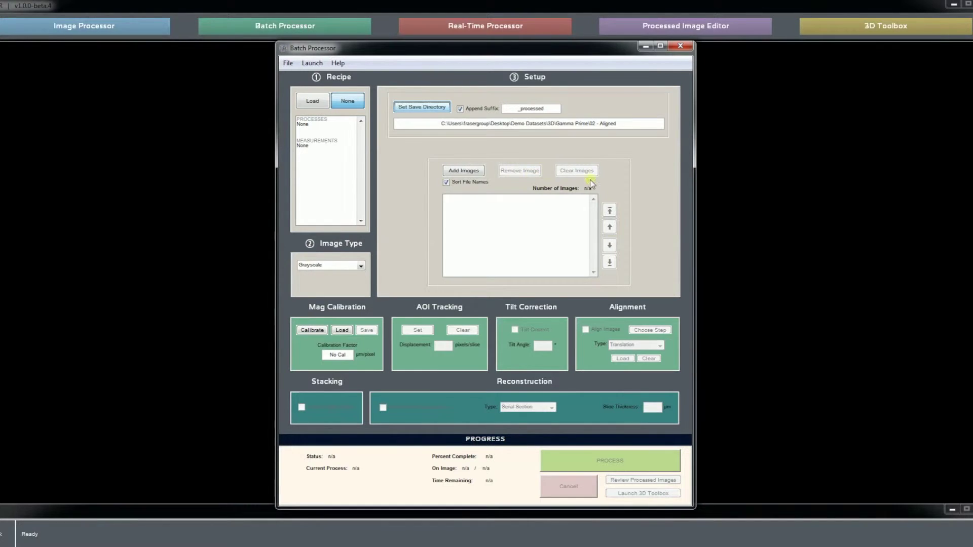
# Step: Add the images image100 through image229 from the 01 - Raw folder to the batch
pyautogui.click(478, 175)
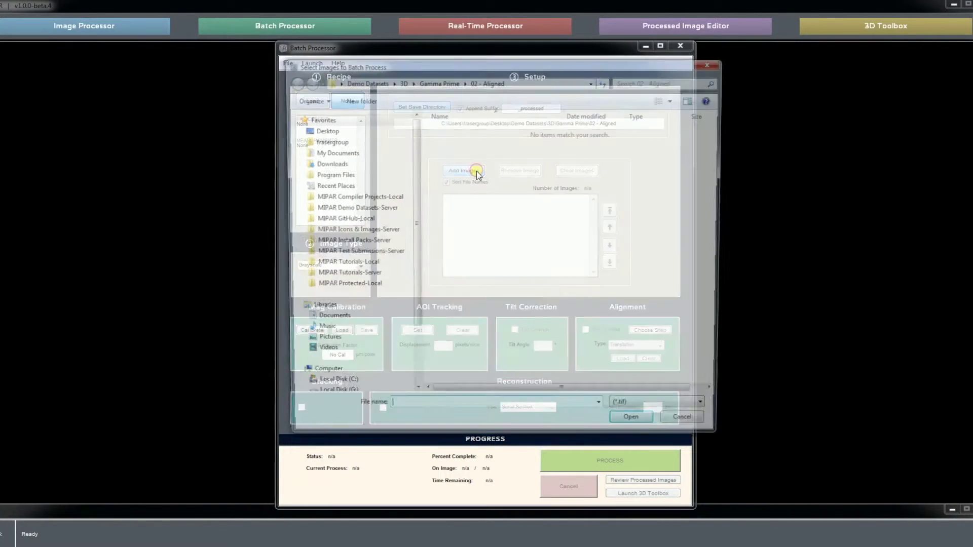
pyautogui.click(445, 80)
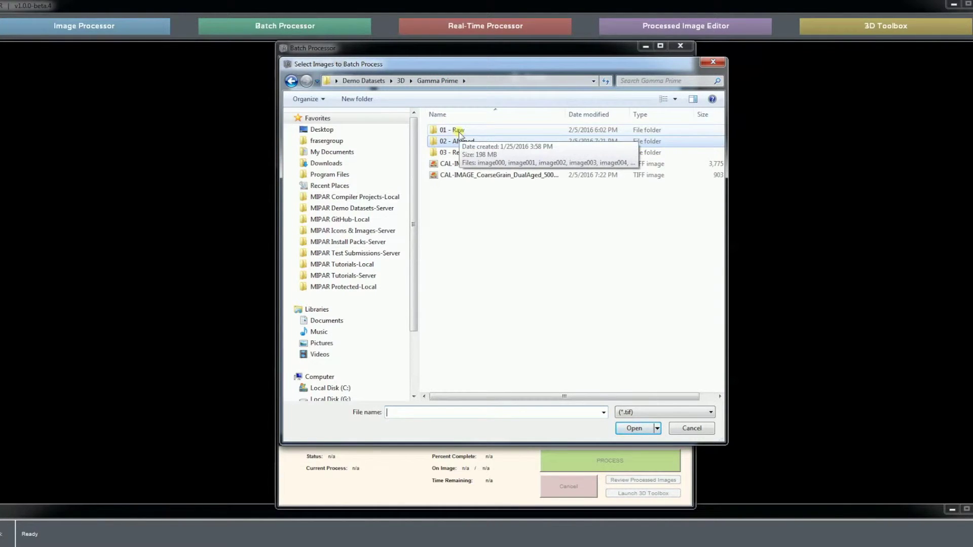
pyautogui.doubleClick(459, 132)
pyautogui.moveTo(449, 398); pyautogui.dragTo(530, 397)
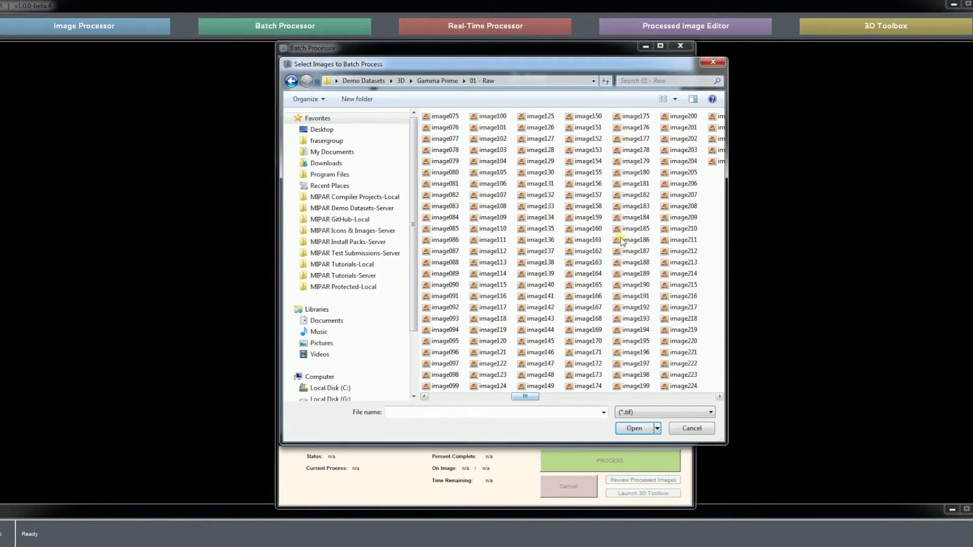
pyautogui.moveTo(529, 399)
pyautogui.mouseDown()
pyautogui.moveTo(481, 396)
pyautogui.moveTo(513, 398)
pyautogui.mouseUp()
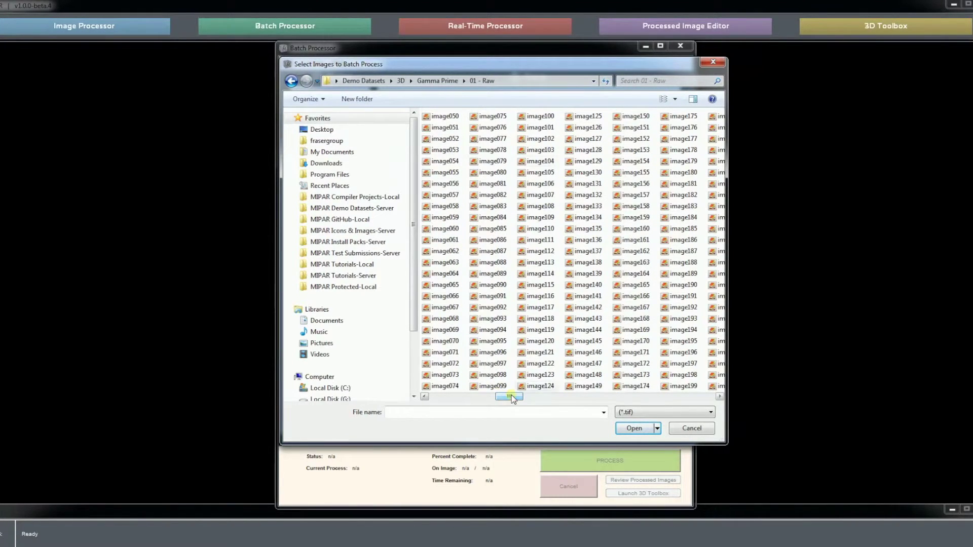
pyautogui.moveTo(527, 66); pyautogui.dragTo(511, 76)
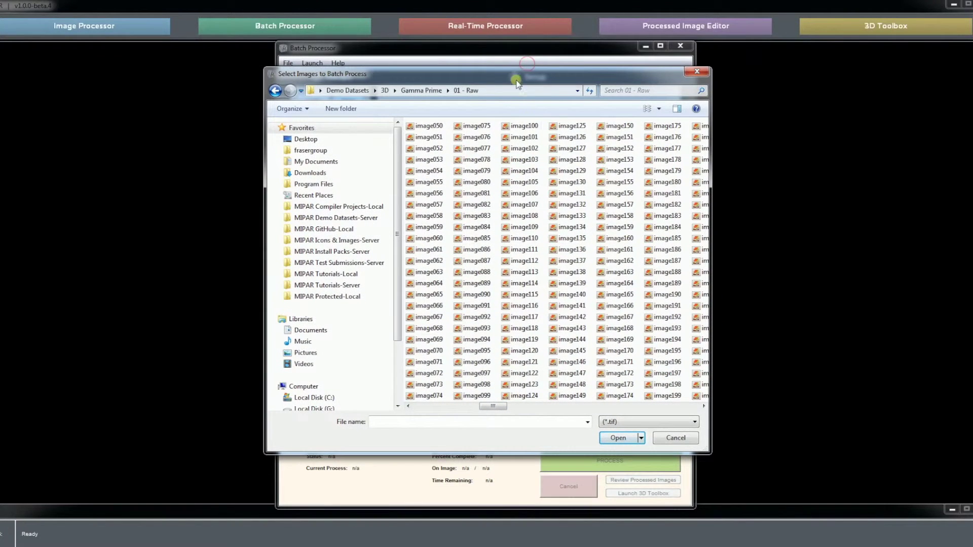
pyautogui.click(524, 126)
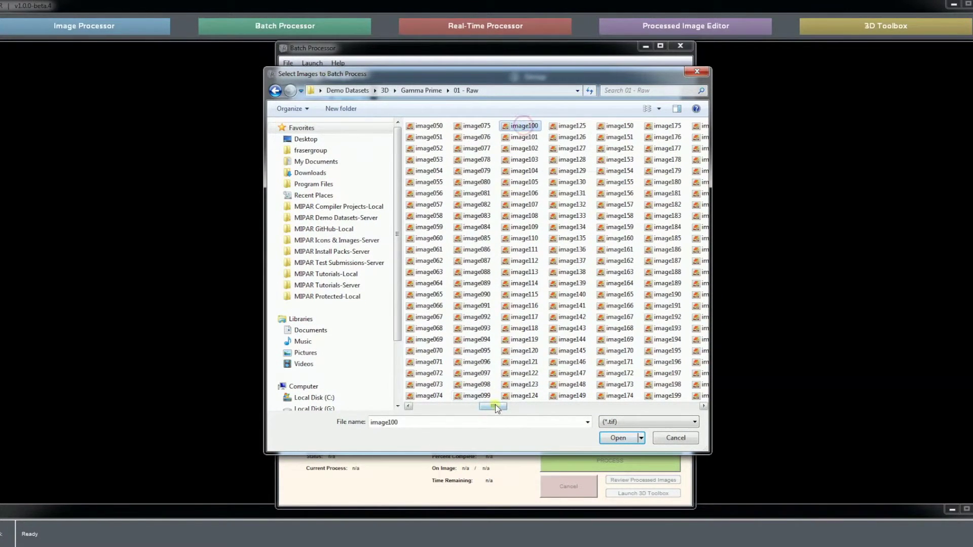
pyautogui.moveTo(495, 406); pyautogui.dragTo(540, 409)
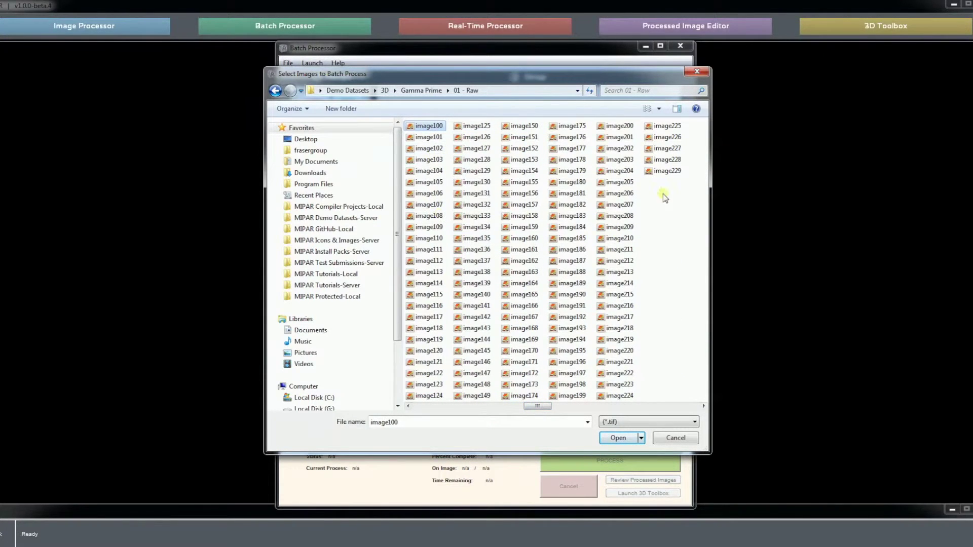
pyautogui.keyDown('shift'); pyautogui.click(673, 169); pyautogui.keyUp('shift')
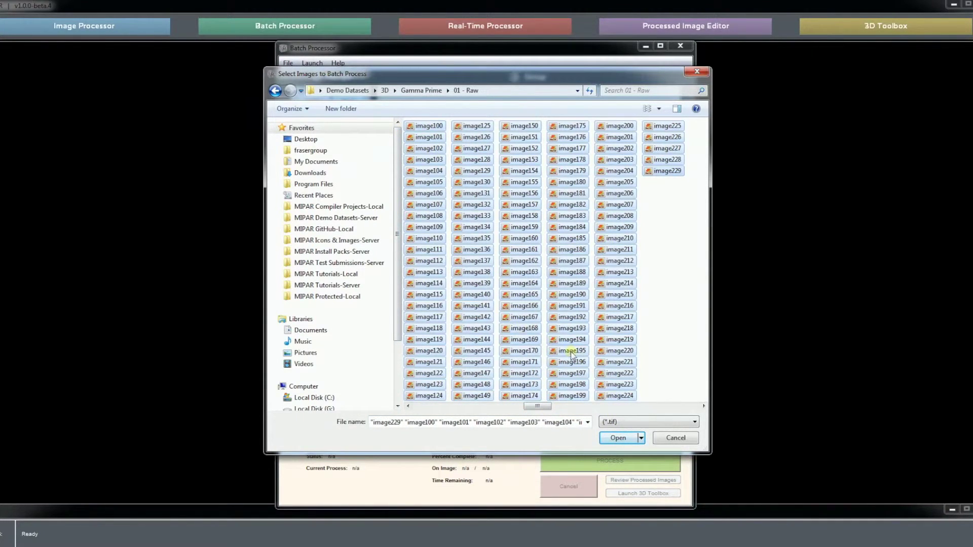
pyautogui.click(625, 445)
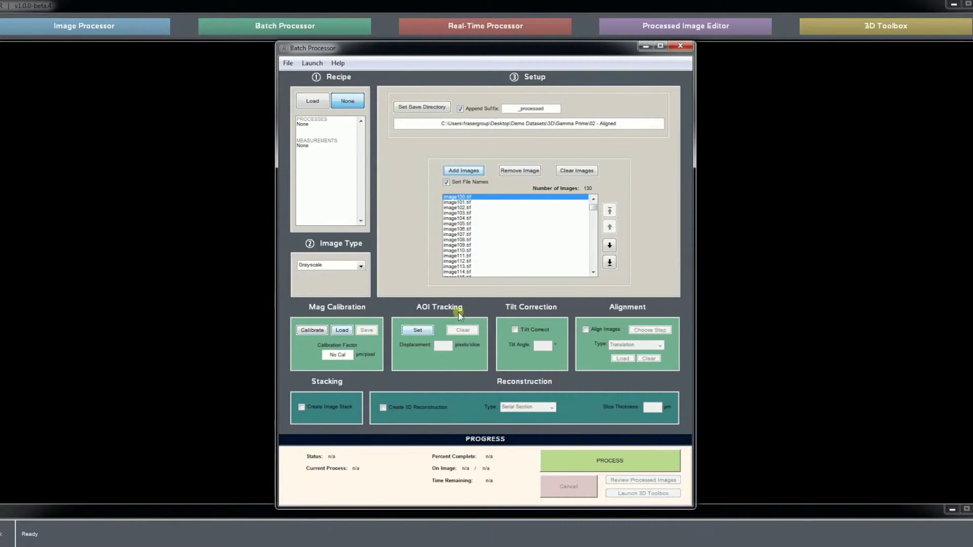
# Step: Enable tilt correction with a 52° angle and image alignment of the Translation type
pyautogui.click(531, 330)
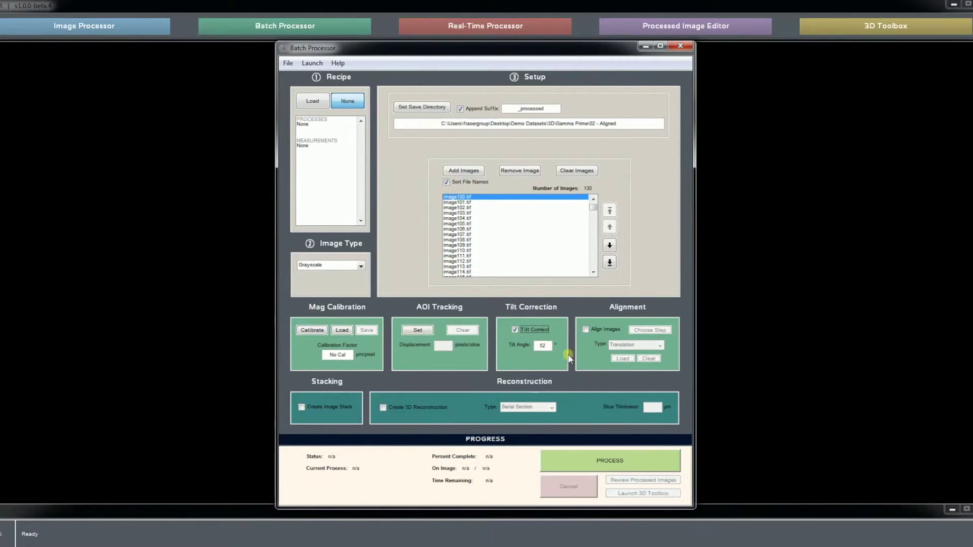
pyautogui.click(597, 330)
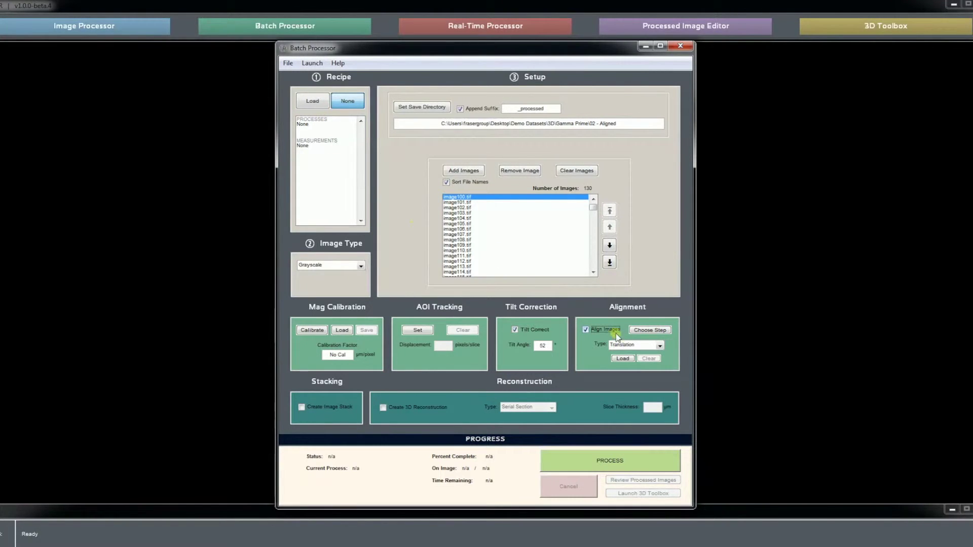
pyautogui.click(629, 346)
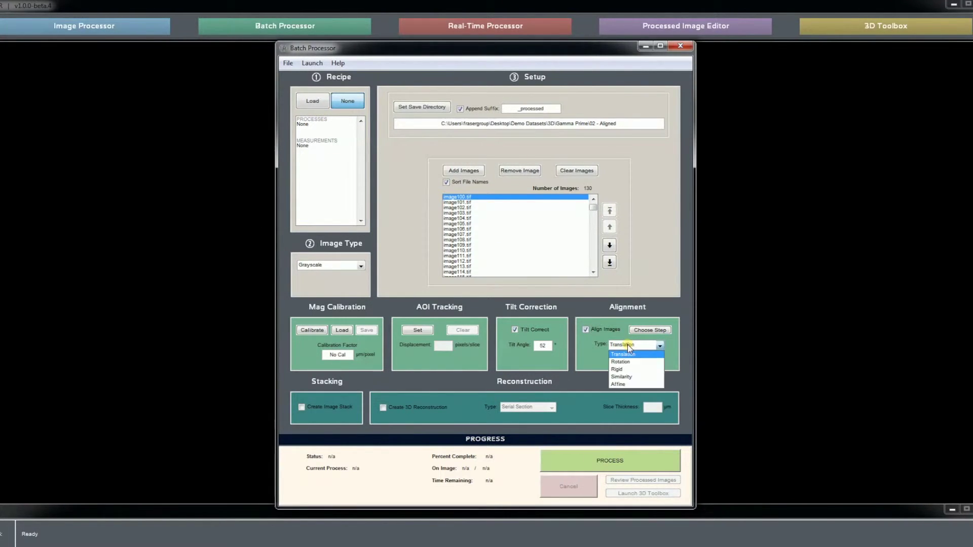
pyautogui.click(627, 354)
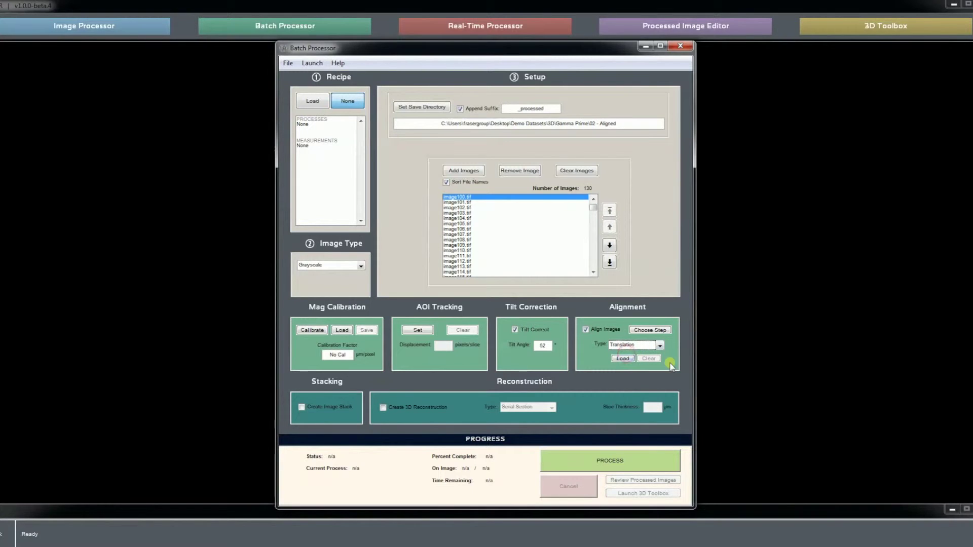
pyautogui.click(622, 359)
# Step: Process the batch with image stack creation enabled, and launch the 3D Toolbox from the Batch Processor
pyautogui.click(367, 410)
pyautogui.click(588, 460)
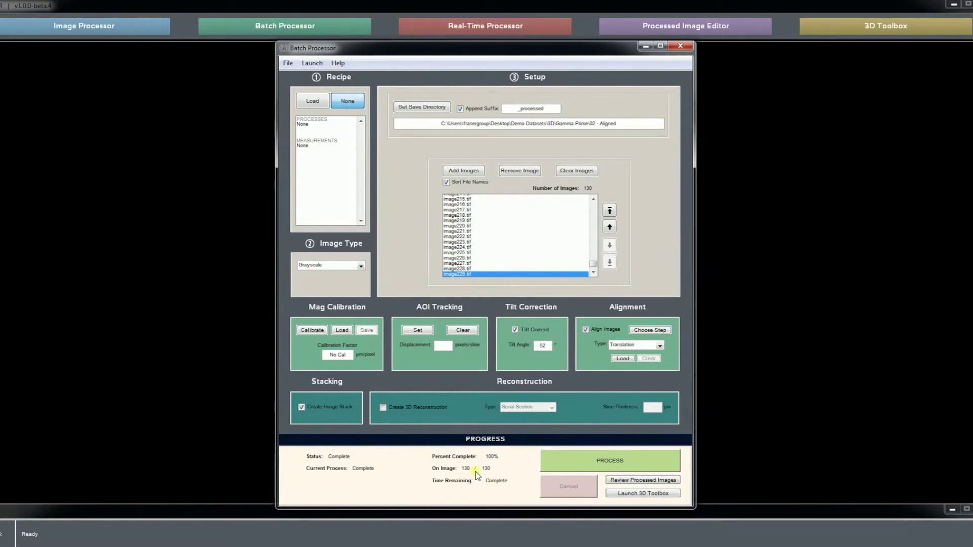
pyautogui.click(650, 494)
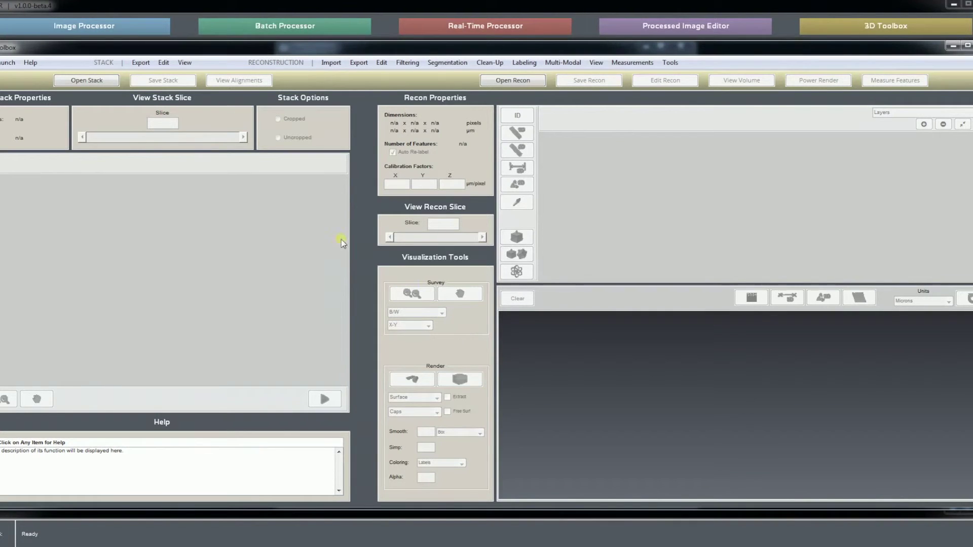
# Step: Start opening an image stack and browse to the 02 - Aligned folder inside Gamma Prime
pyautogui.click(86, 80)
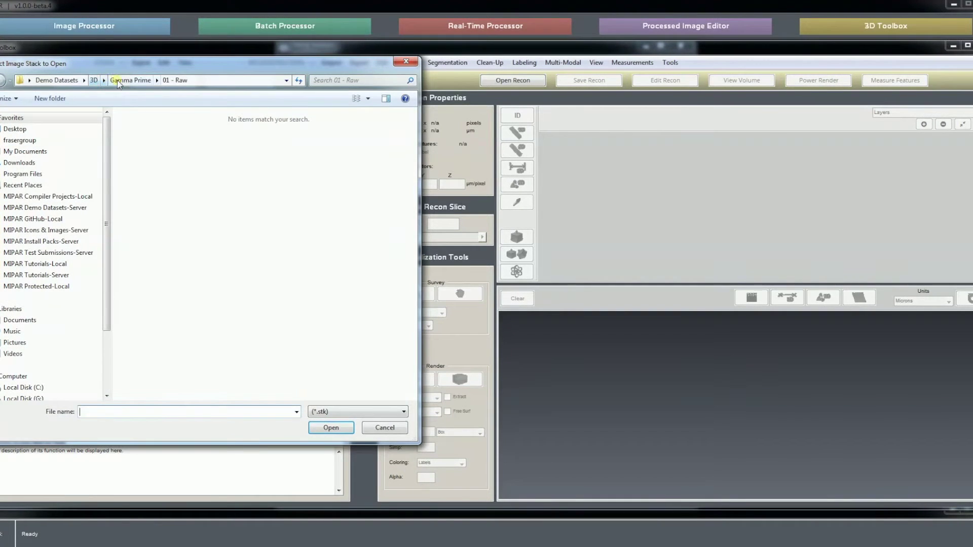
pyautogui.click(126, 80)
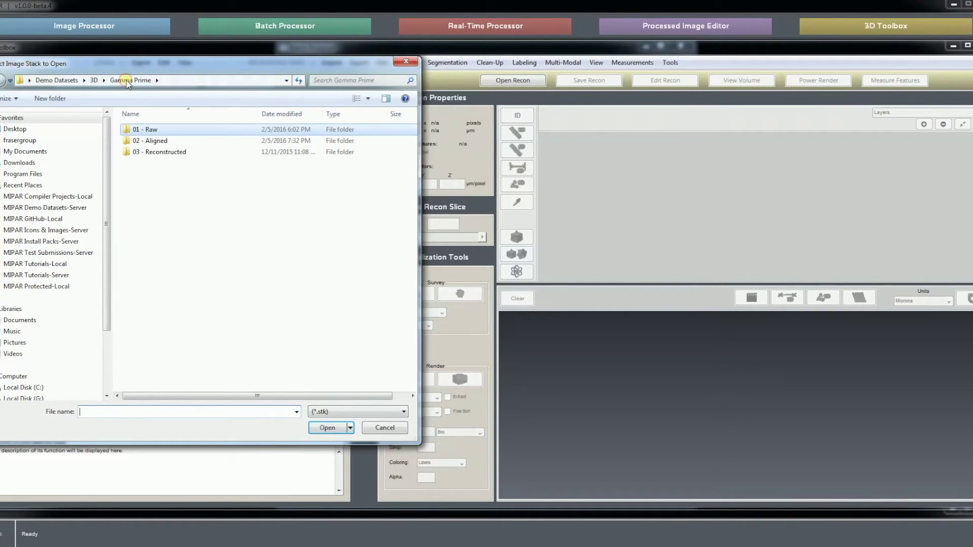
pyautogui.doubleClick(158, 144)
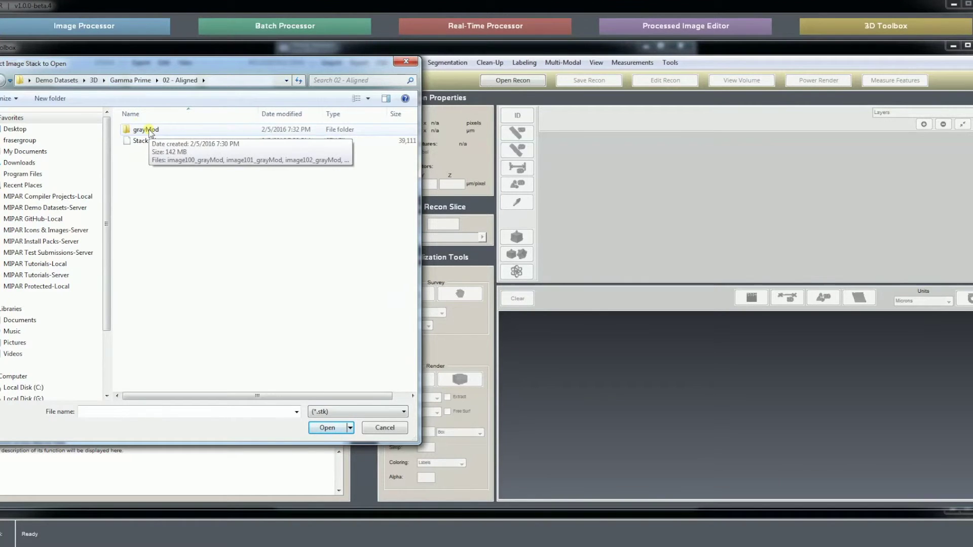
# Step: Switch to Windows Explorer and examine the aligned images in the grayMod folder of 02 - Aligned, closing the window when finished
pyautogui.click(68, 544)
pyautogui.click(365, 34)
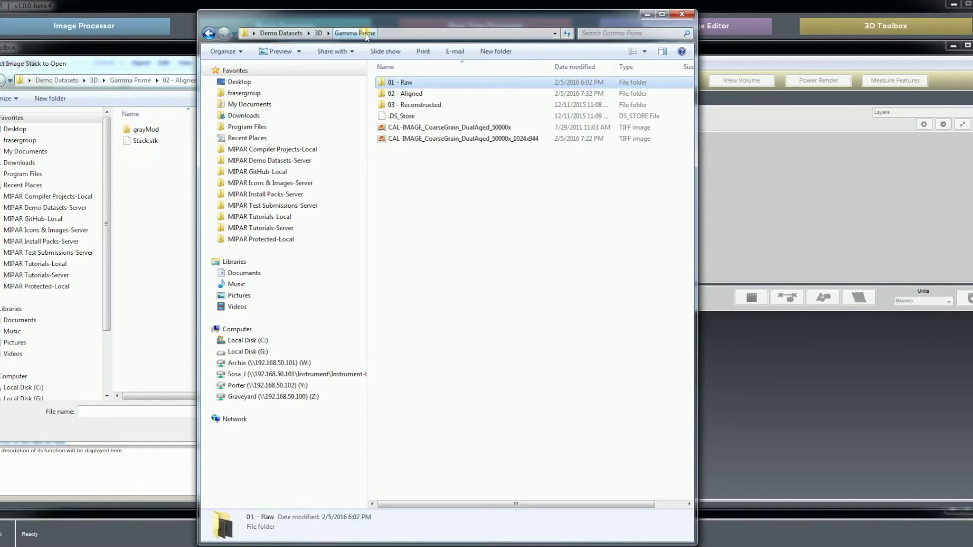
pyautogui.doubleClick(407, 94)
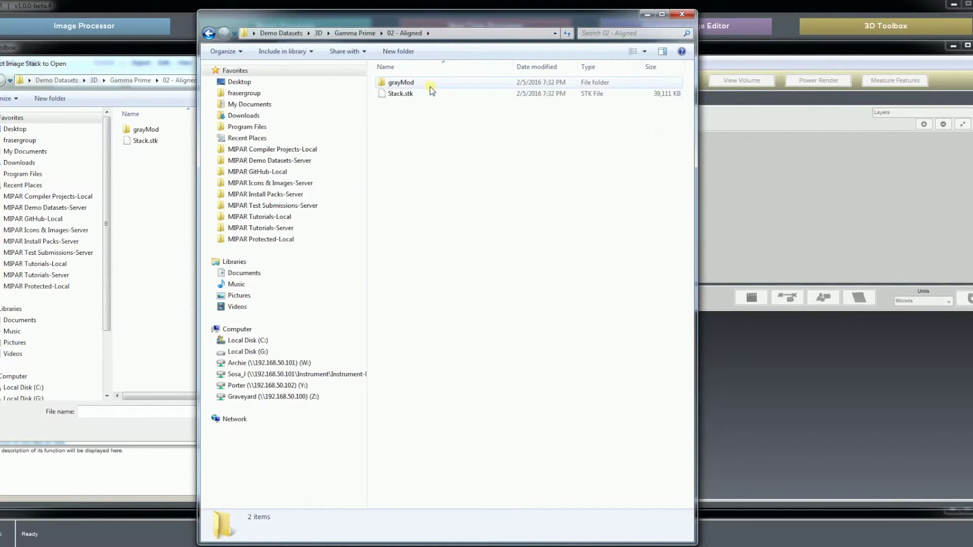
pyautogui.doubleClick(429, 85)
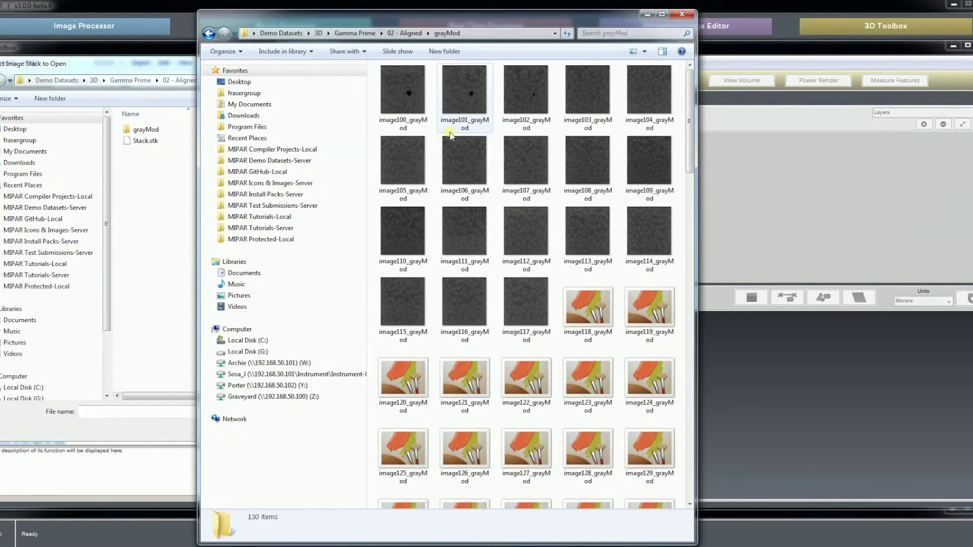
pyautogui.moveTo(689, 152); pyautogui.dragTo(700, 131)
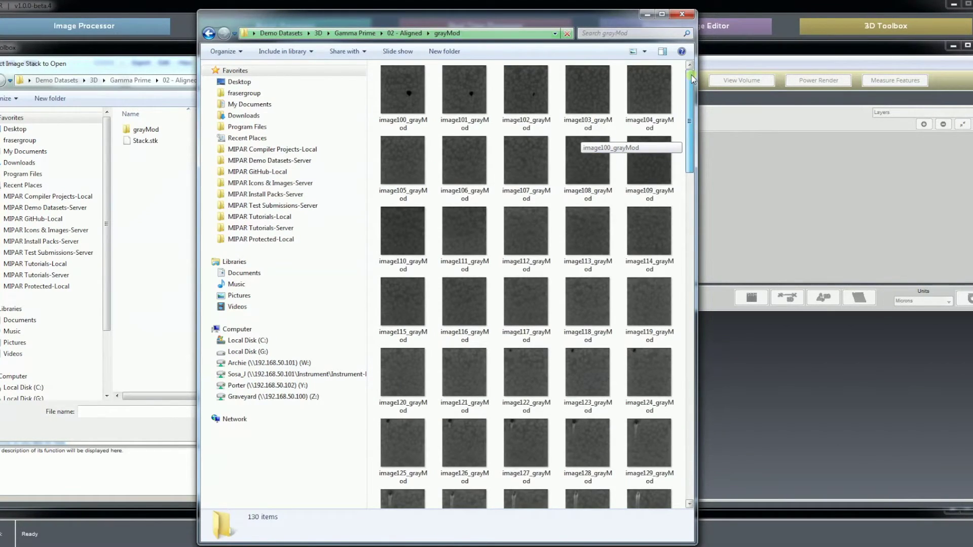
pyautogui.click(393, 32)
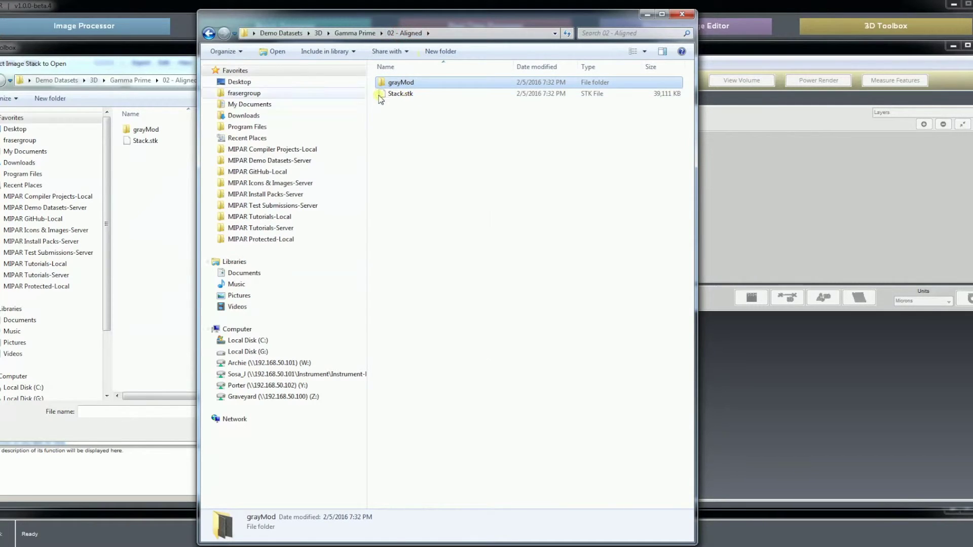
pyautogui.click(684, 14)
# Step: Open the Stack.stk image stack and browse its slices in both directions with the Cropped option
pyautogui.click(196, 140)
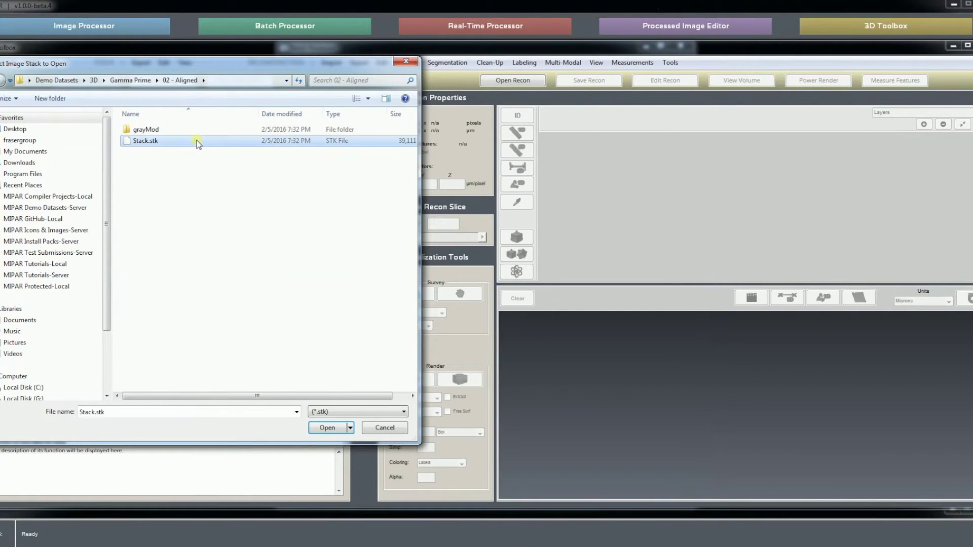
pyautogui.click(329, 428)
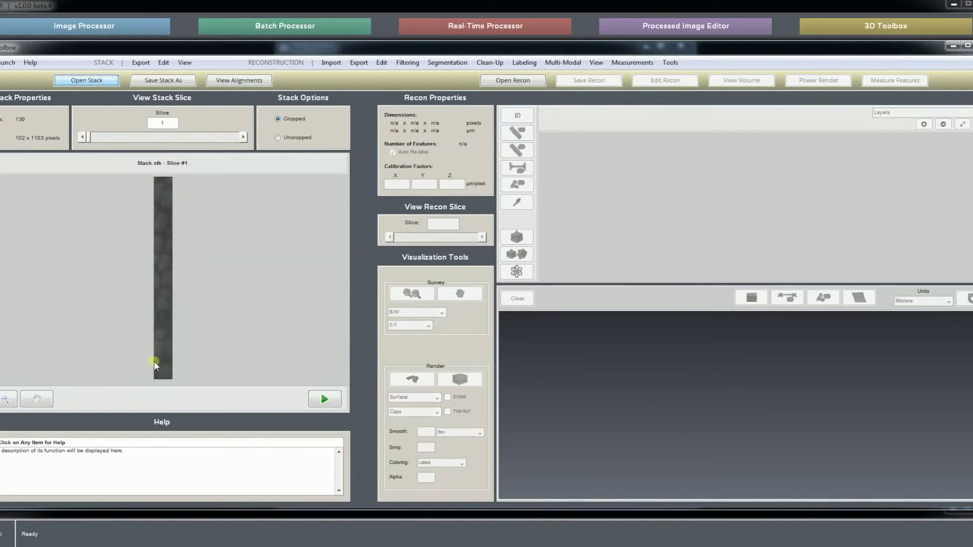
pyautogui.click(243, 137)
pyautogui.moveTo(243, 137); pyautogui.dragTo(243, 136)
pyautogui.click(278, 118)
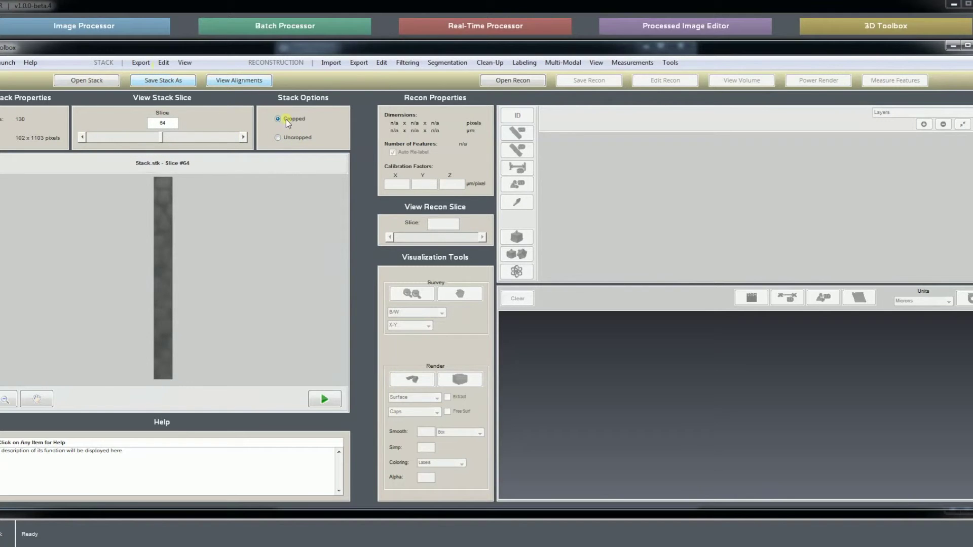
pyautogui.click(244, 137)
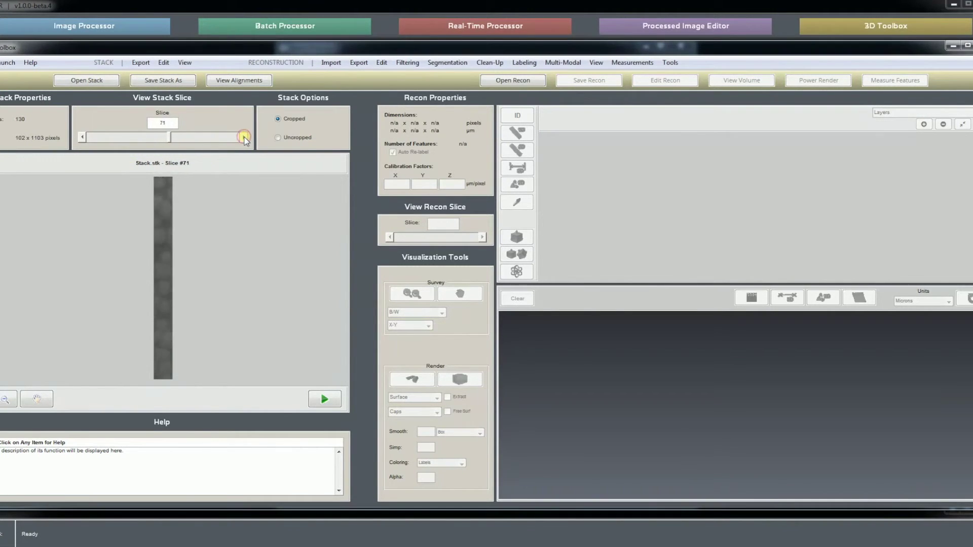
pyautogui.click(82, 137)
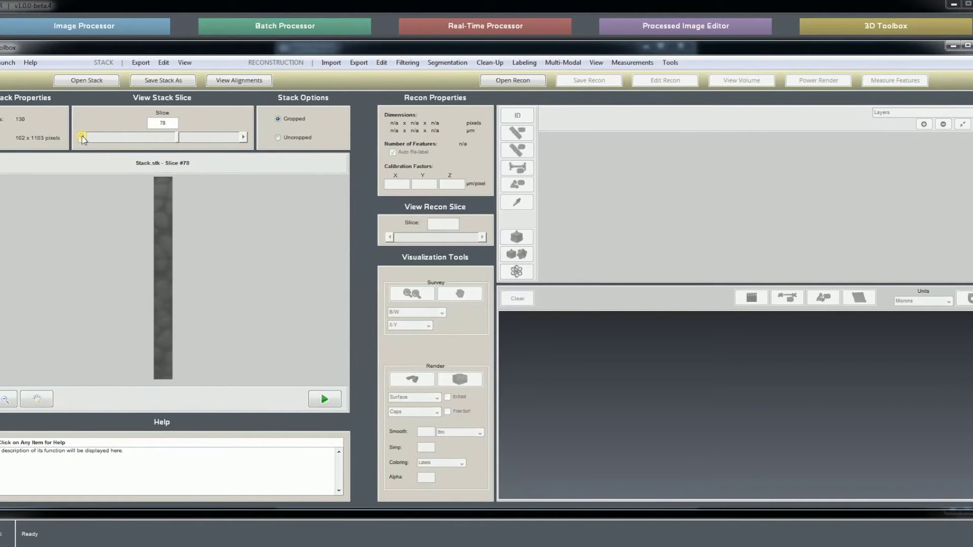
pyautogui.click(83, 138)
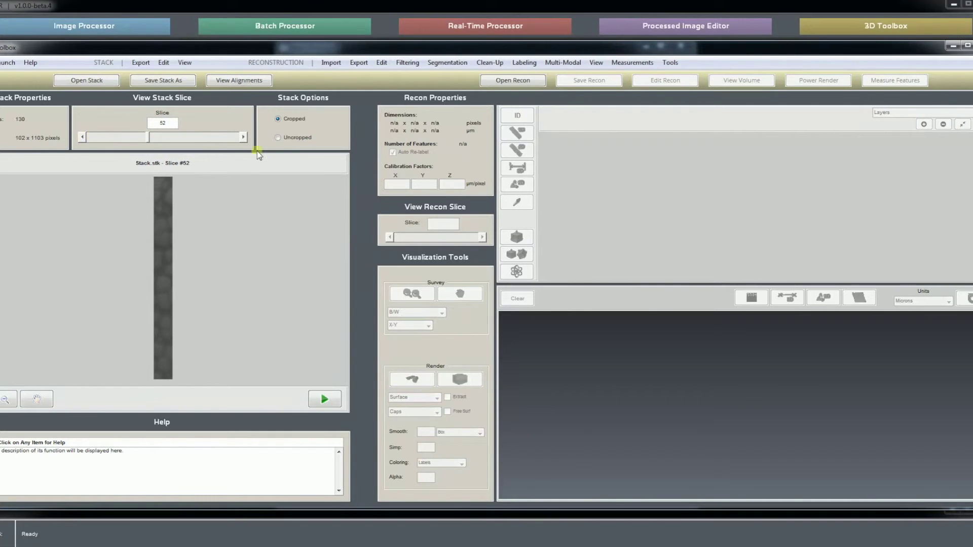
# Step: Show the stack Uncropped and browse its early and late slices to inspect the black border area
pyautogui.click(295, 138)
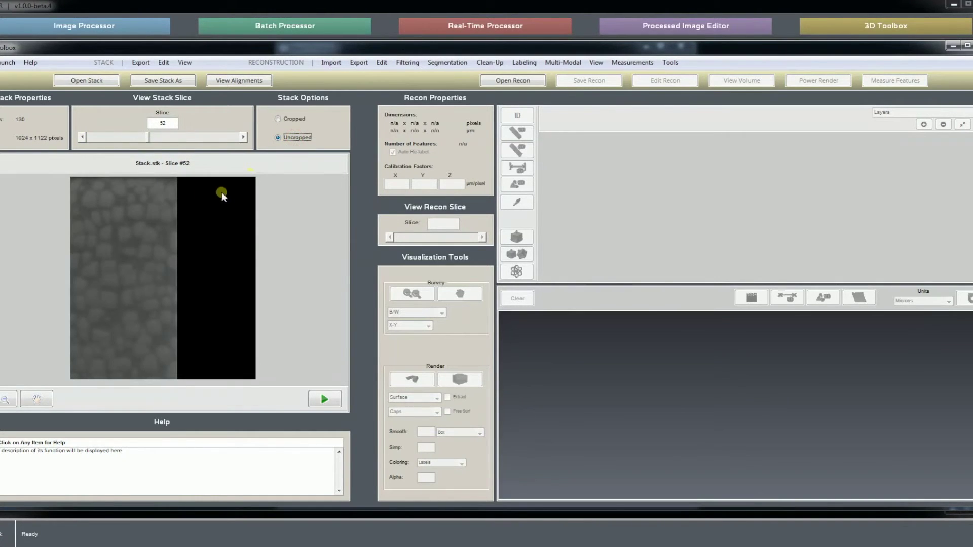
pyautogui.click(83, 138)
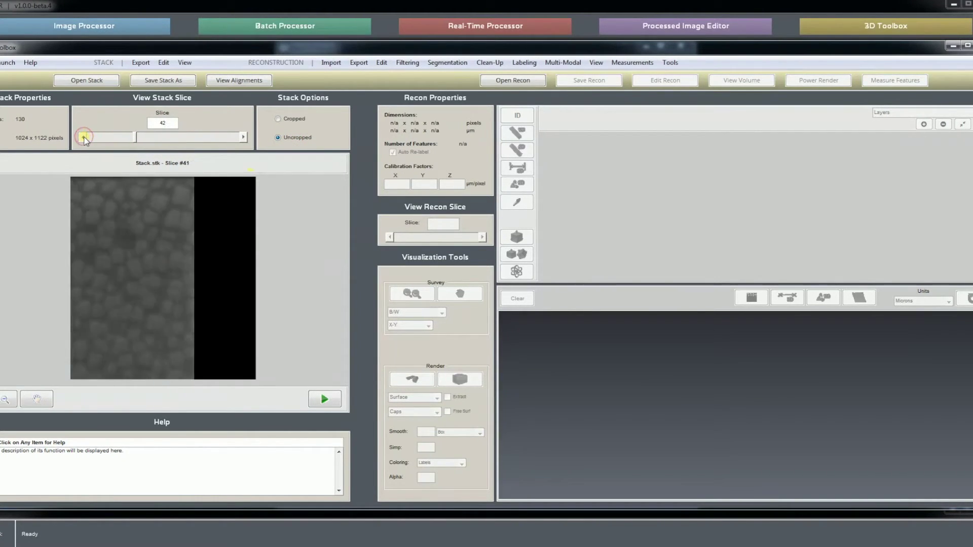
pyautogui.click(83, 137)
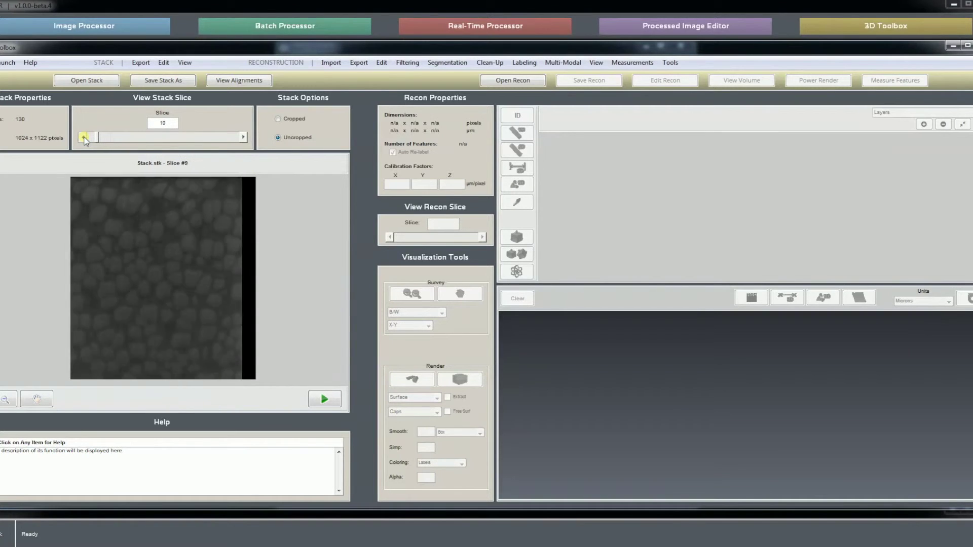
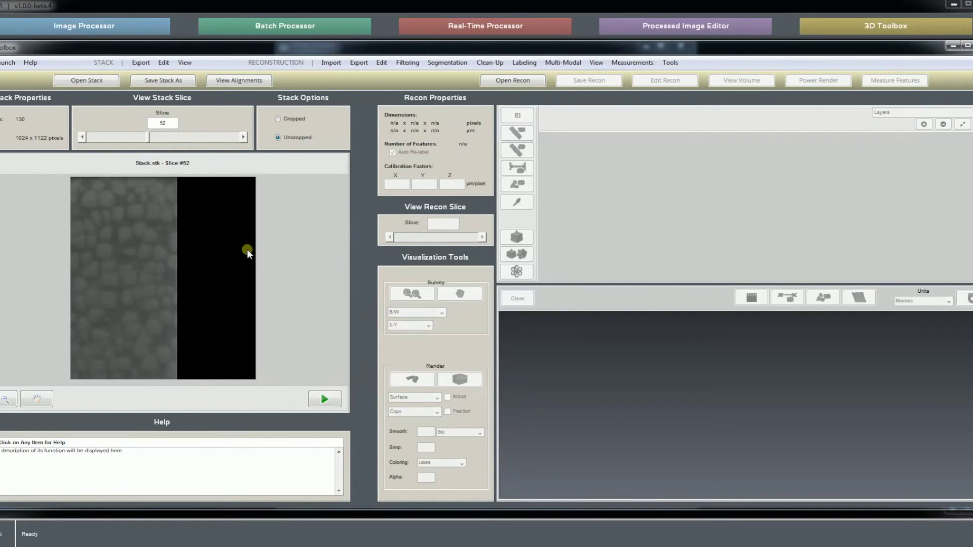
pyautogui.click(244, 137)
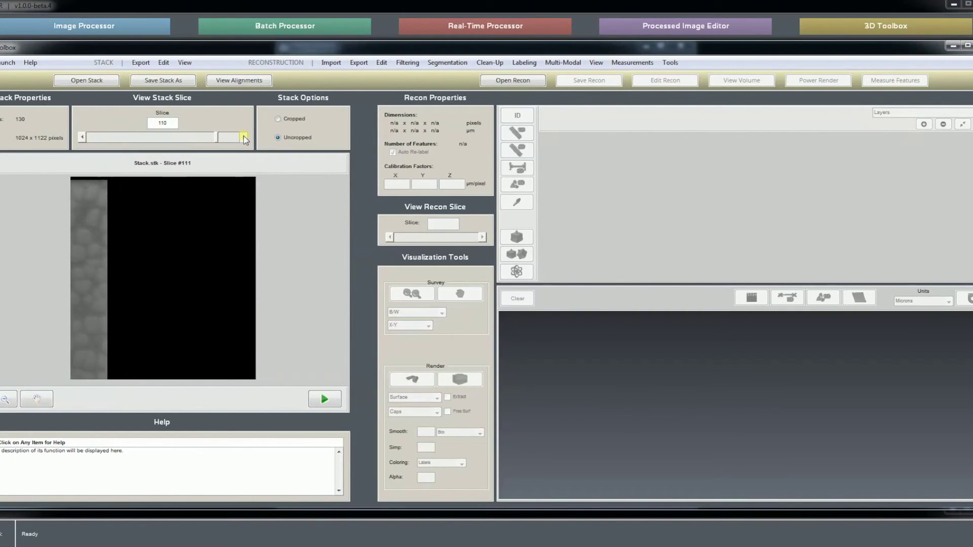
pyautogui.click(83, 137)
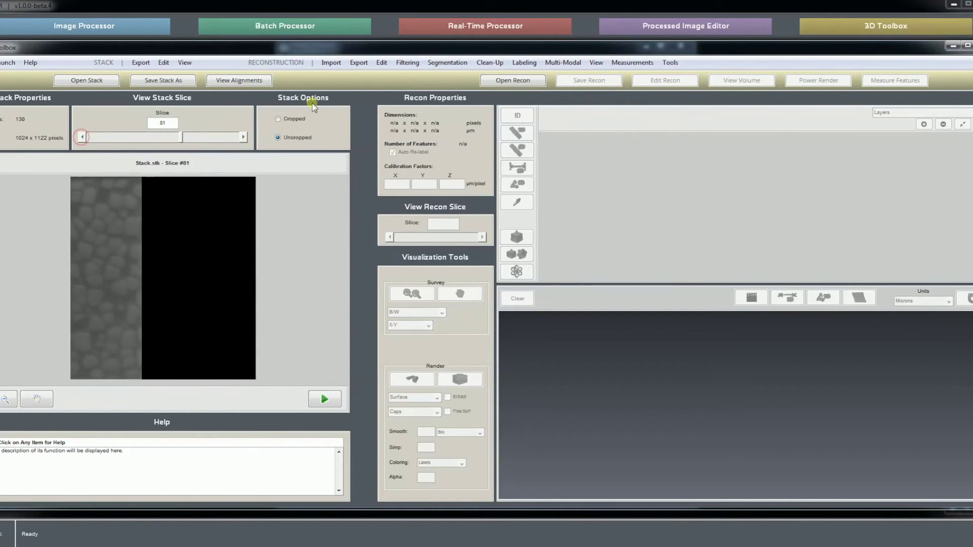
# Step: Browse the stack slices with the Cropped option and return the display to Uncropped
pyautogui.click(293, 120)
pyautogui.click(244, 138)
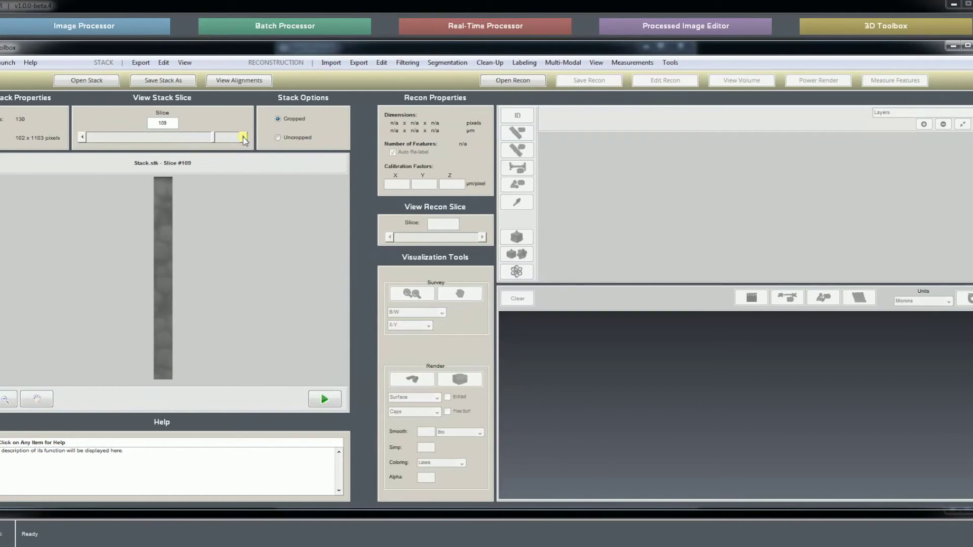
pyautogui.click(82, 136)
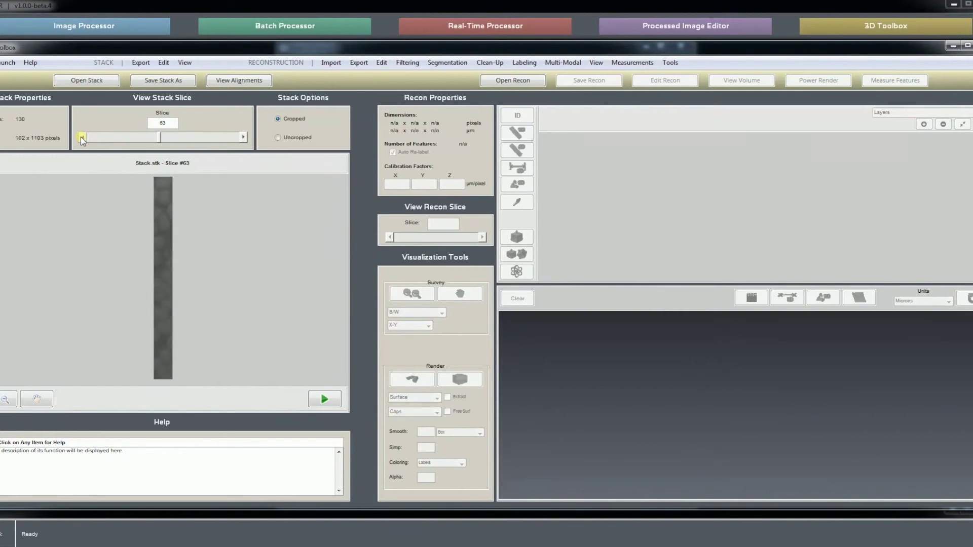
pyautogui.click(83, 137)
pyautogui.click(244, 137)
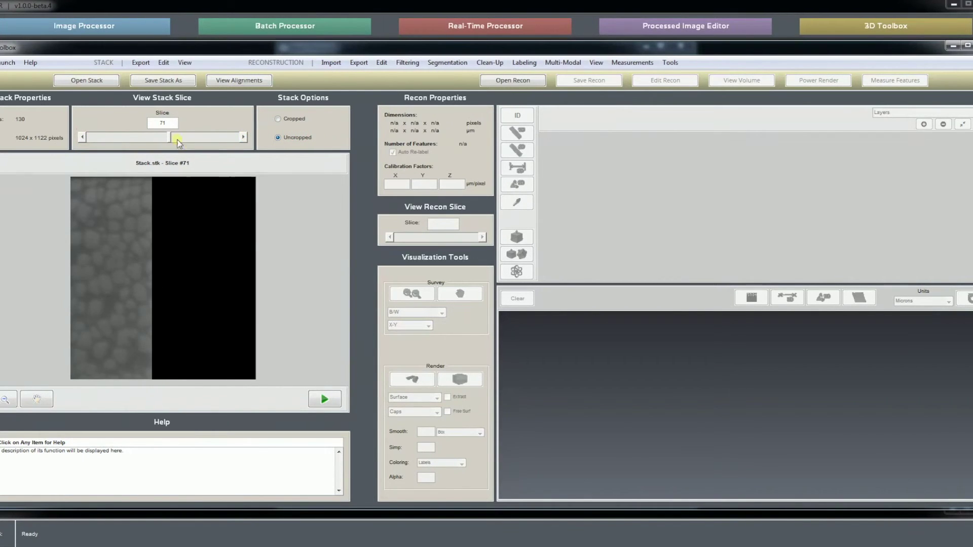
# Step: Examine the alignments plot of X and Y shifts for each stack slice and close it
pyautogui.click(237, 81)
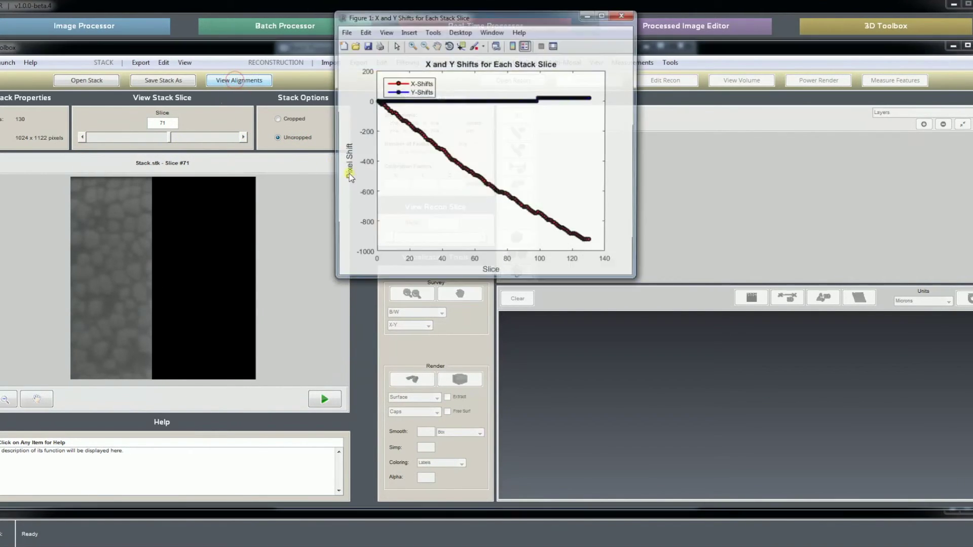
pyautogui.moveTo(486, 16); pyautogui.dragTo(496, 36)
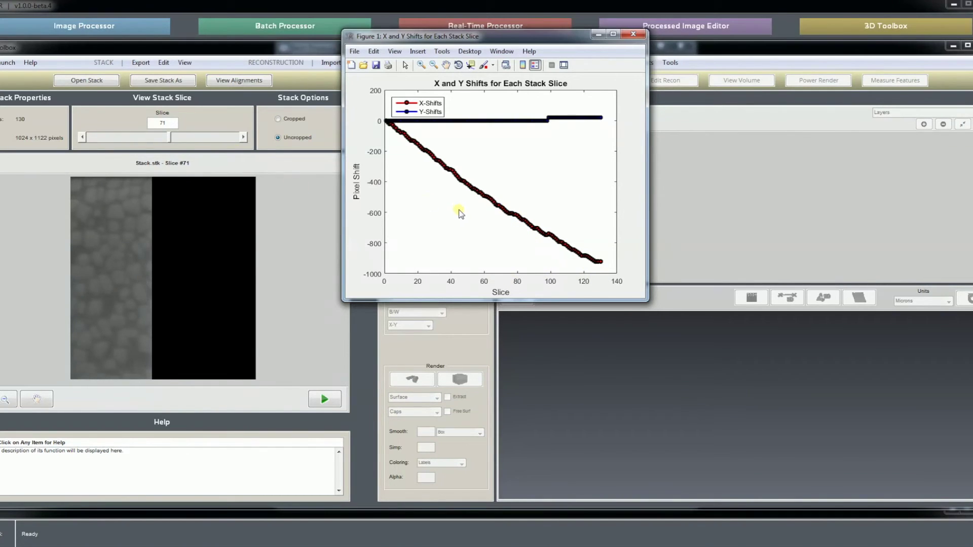
pyautogui.click(633, 34)
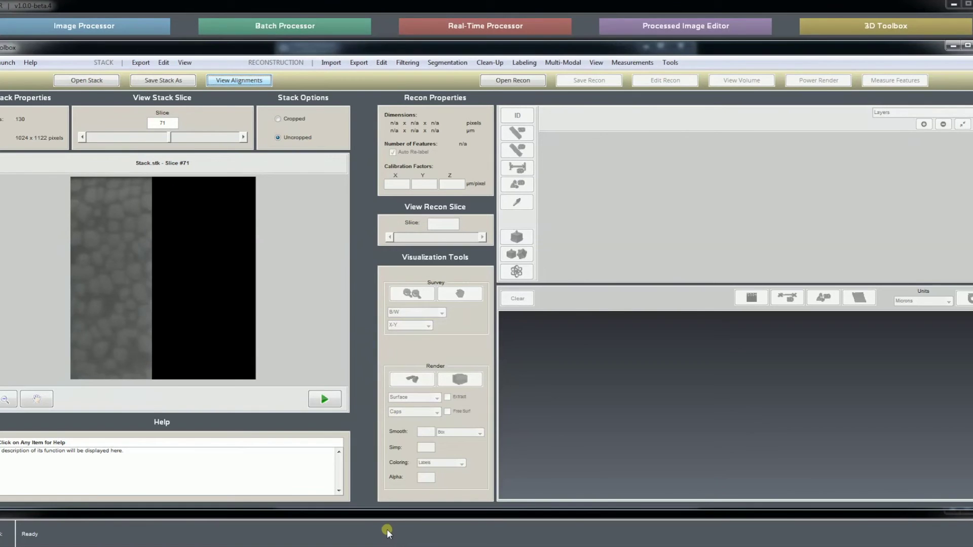
# Step: Review the image list in the Batch Processor and return to the 3D Toolbox
pyautogui.moveTo(467, 530)
pyautogui.click(541, 522)
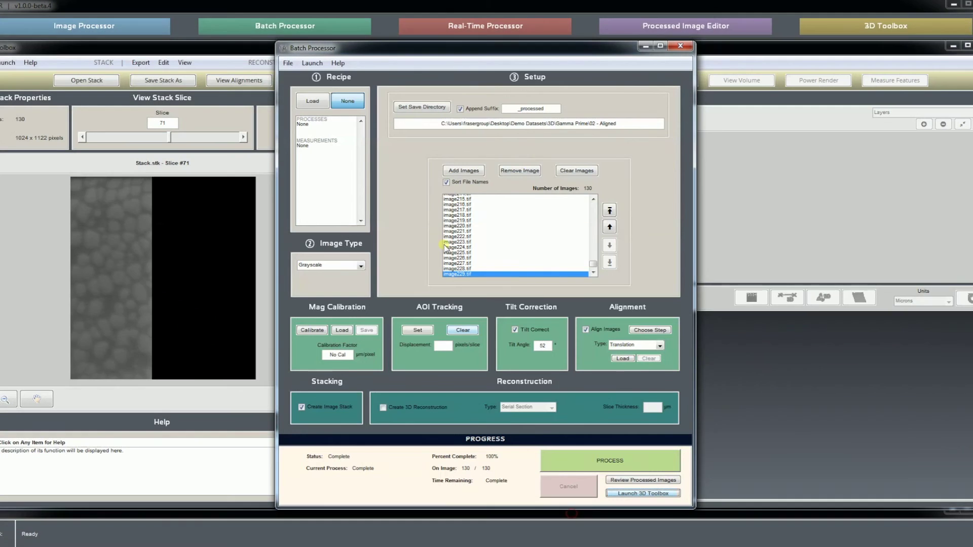
pyautogui.moveTo(481, 47); pyautogui.dragTo(452, 30)
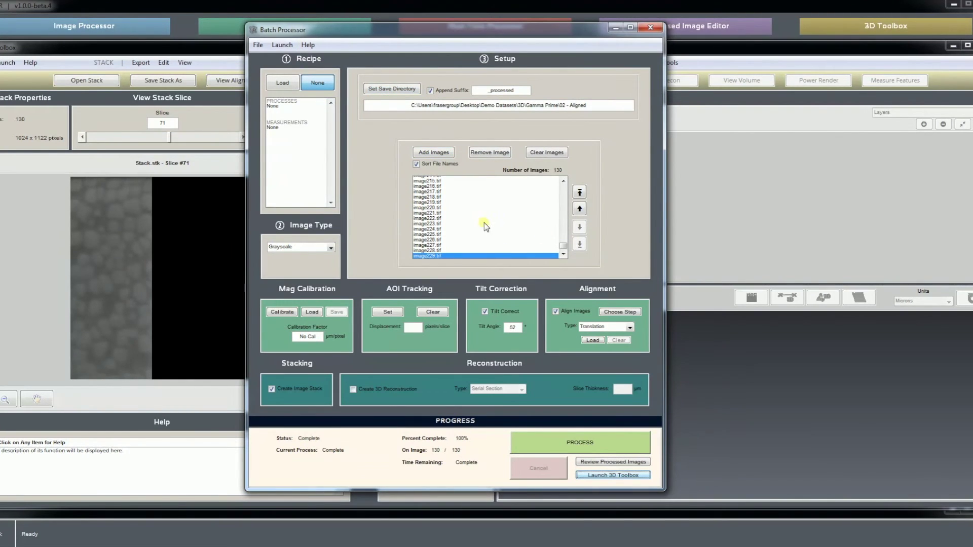
pyautogui.moveTo(563, 246)
pyautogui.mouseDown()
pyautogui.moveTo(563, 188)
pyautogui.moveTo(570, 253)
pyautogui.mouseUp()
pyautogui.click(213, 47)
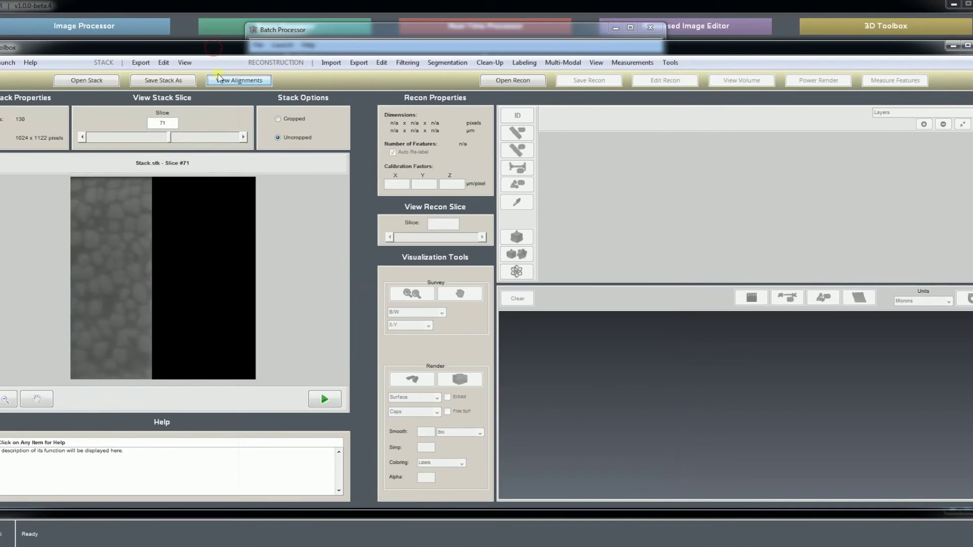
pyautogui.click(164, 63)
pyautogui.moveTo(211, 128)
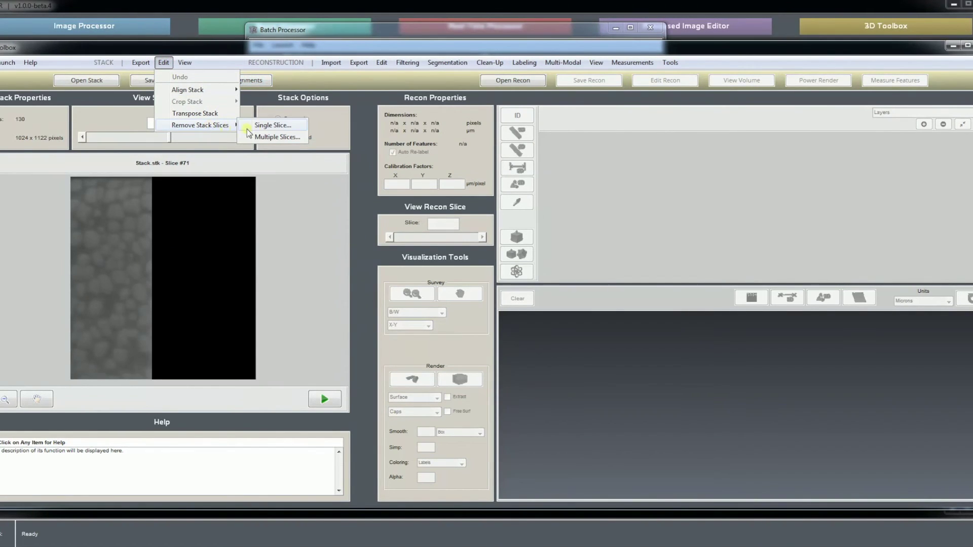
pyautogui.click(279, 137)
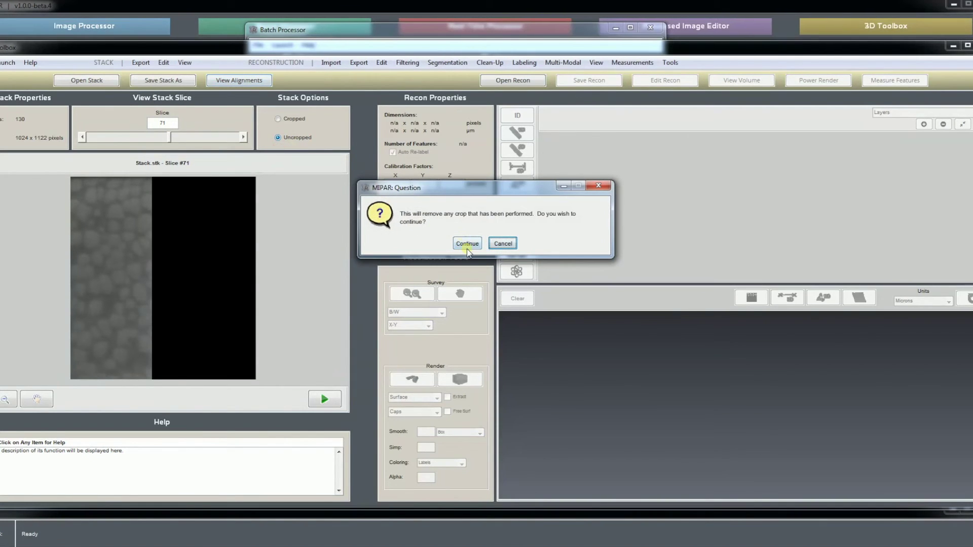
pyautogui.click(502, 244)
# Step: Show the stack Cropped and remove multiple slices from its end through slice 130, accepting the removal of any existing crop
pyautogui.click(287, 119)
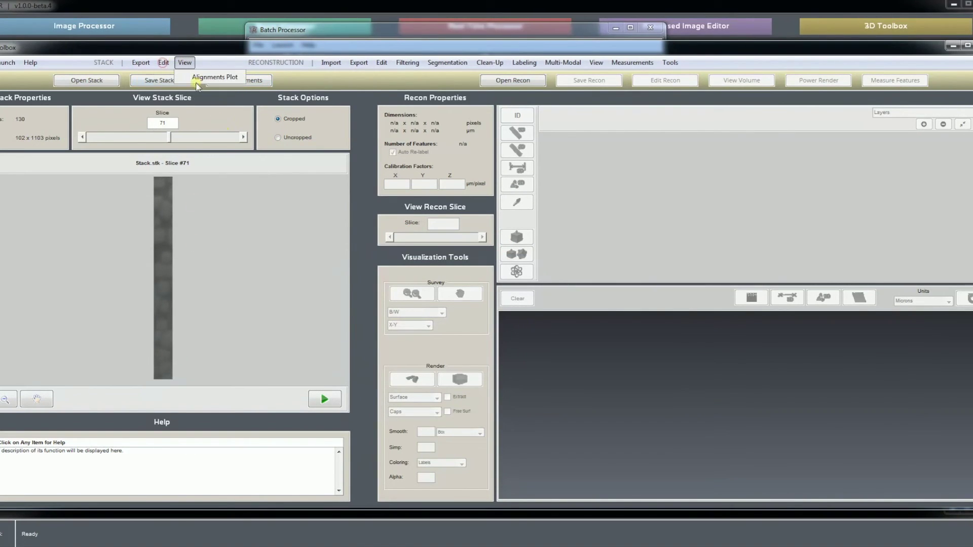
pyautogui.click(163, 63)
pyautogui.moveTo(202, 127)
pyautogui.click(260, 131)
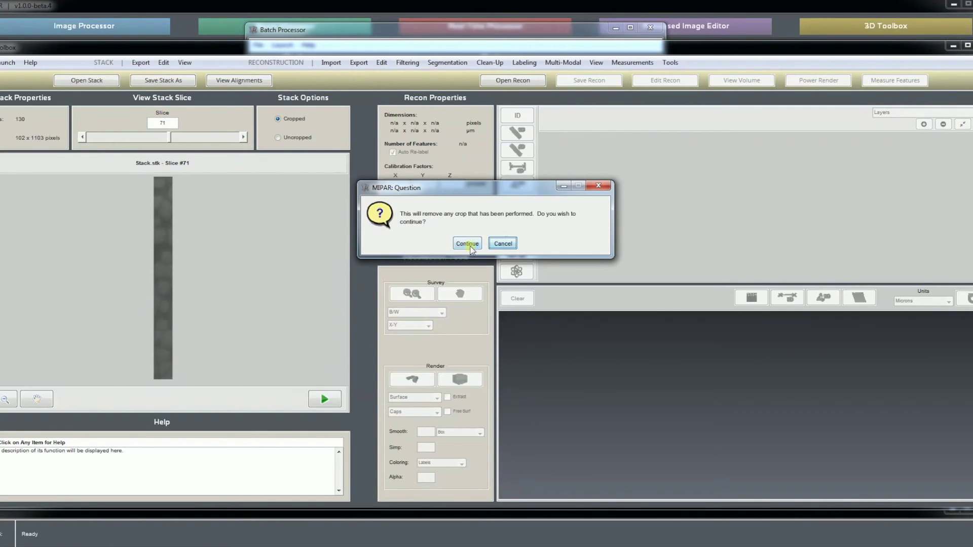
pyautogui.click(467, 243)
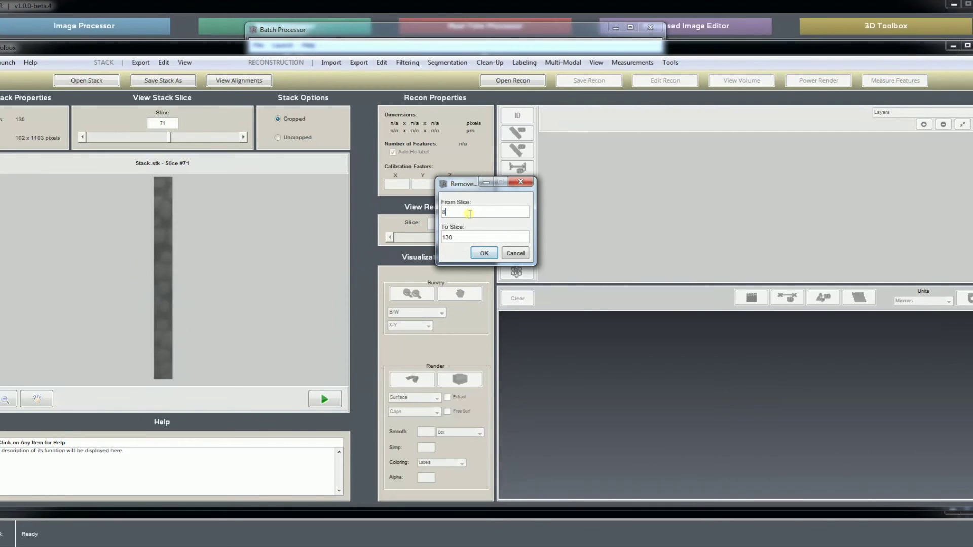
pyautogui.click(484, 252)
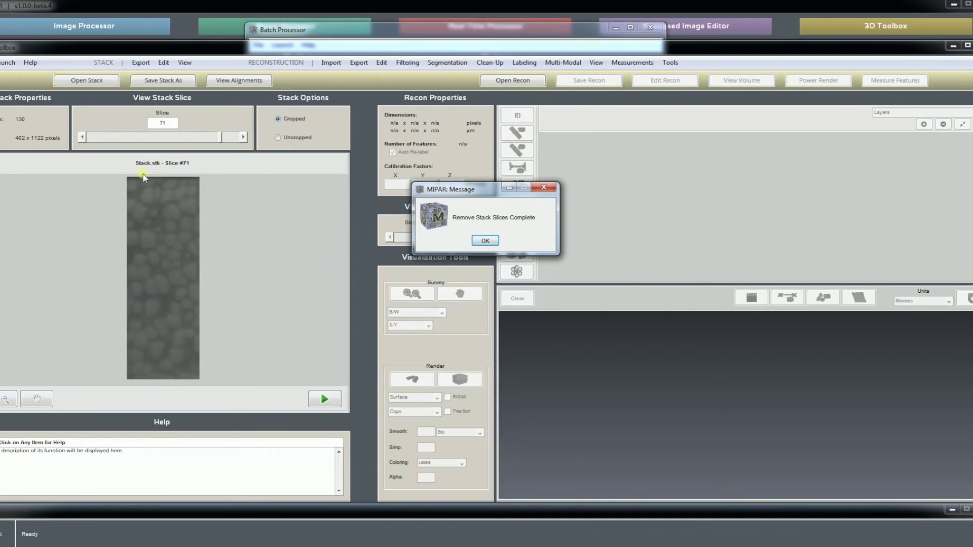
# Step: Dismiss the slice removal message and browse through the cropped stack from the first slices to the last to check the alignment
pyautogui.click(485, 241)
pyautogui.moveTo(83, 137); pyautogui.dragTo(83, 137)
pyautogui.moveTo(245, 136); pyautogui.dragTo(247, 136)
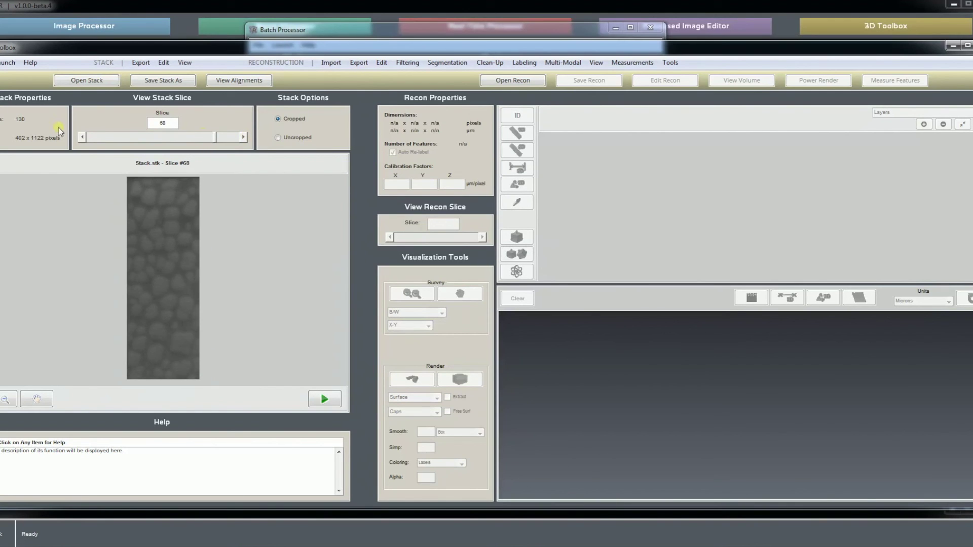
pyautogui.moveTo(87, 136); pyautogui.dragTo(84, 137)
pyautogui.moveTo(241, 139); pyautogui.dragTo(244, 140)
pyautogui.click(132, 183)
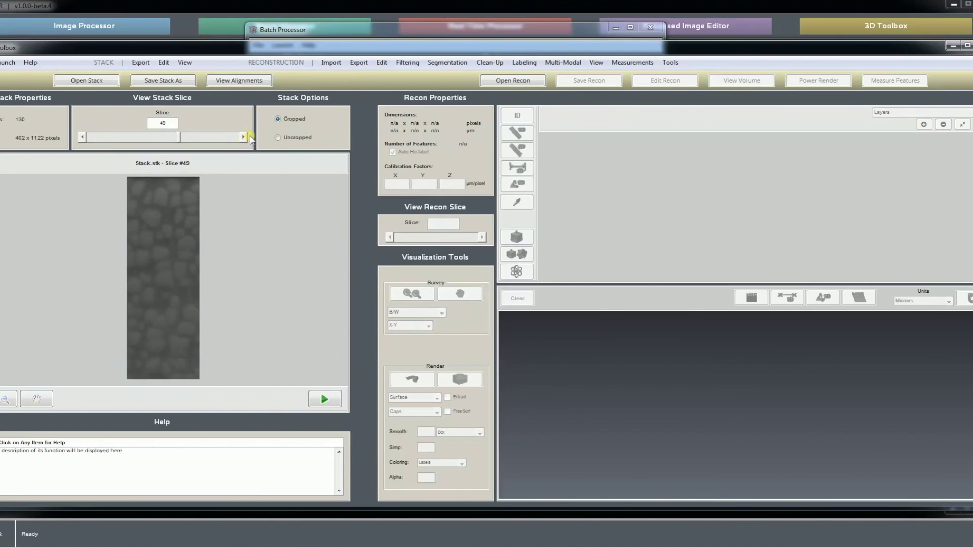
# Step: Export the cropped stack slices as images to the 02 - Aligned folder inside Gamma Prime
pyautogui.click(141, 62)
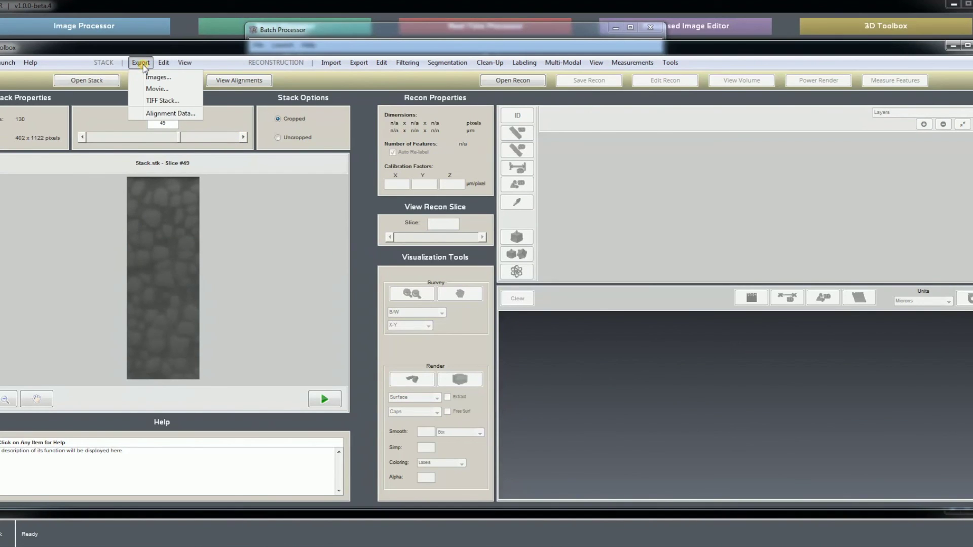
pyautogui.click(153, 78)
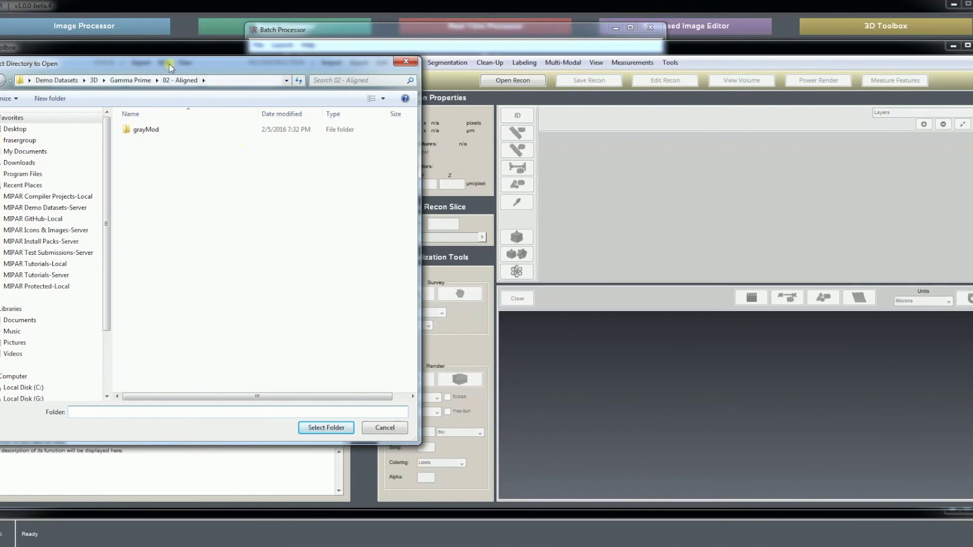
pyautogui.click(334, 428)
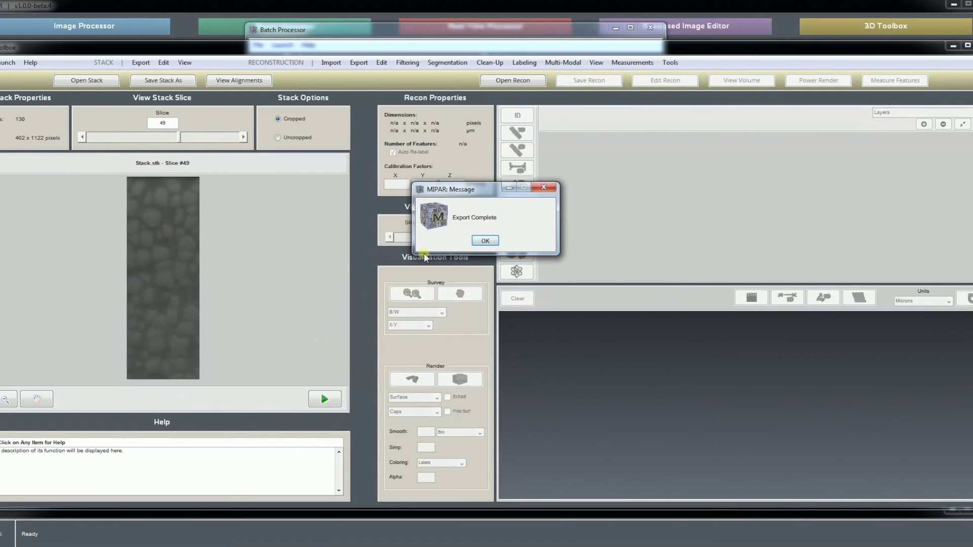
pyautogui.click(485, 241)
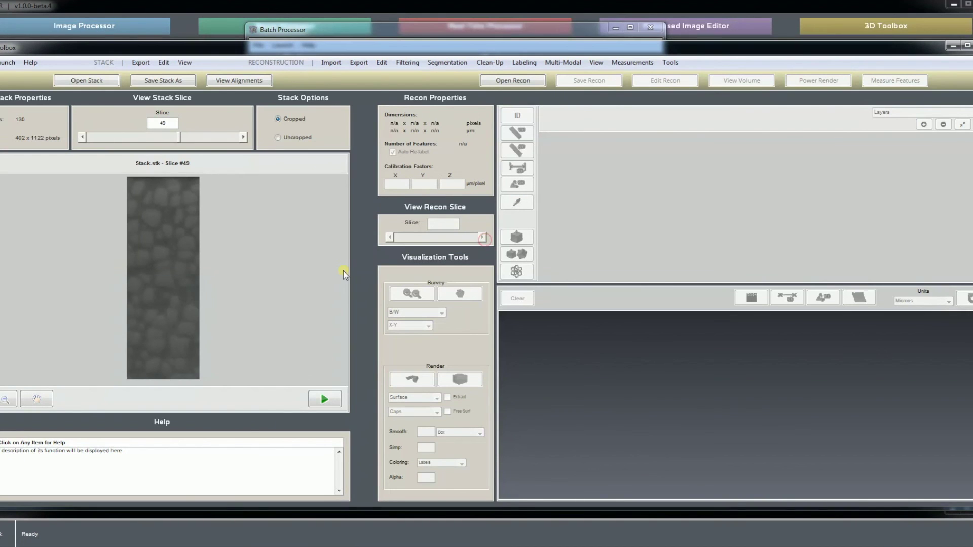